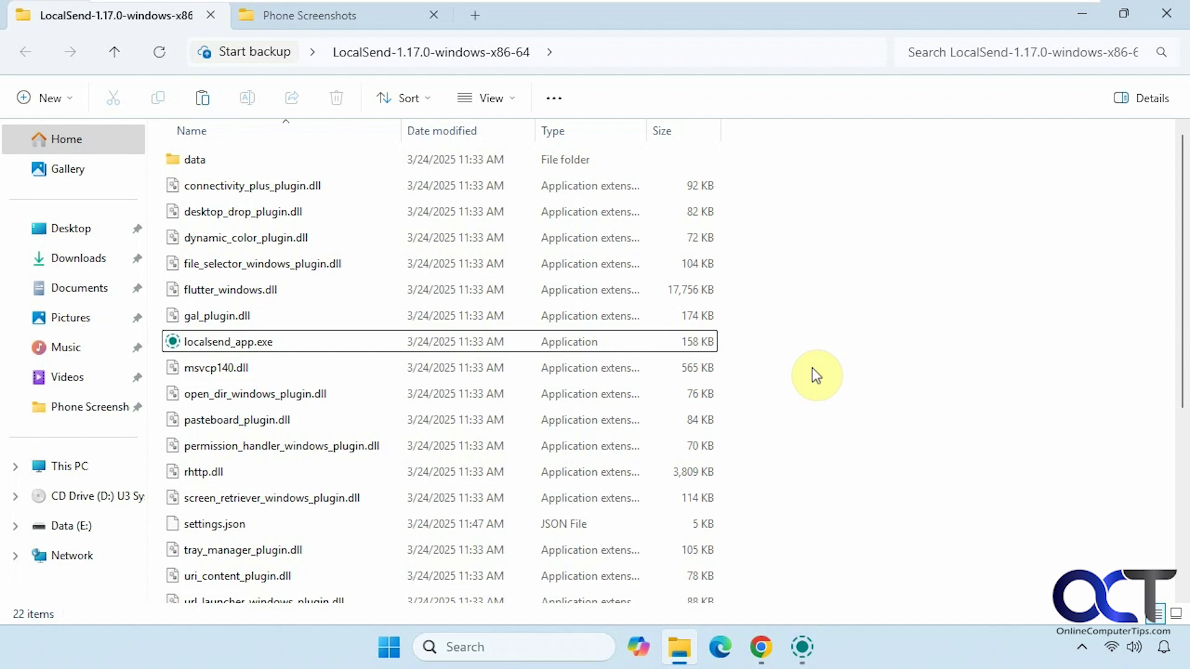
Select localsend_app.exe, then minimize File Explorer to reveal LocalSend's Good Apple receive screen.
{"action": "left_click", "coordinate": [692, 338]}
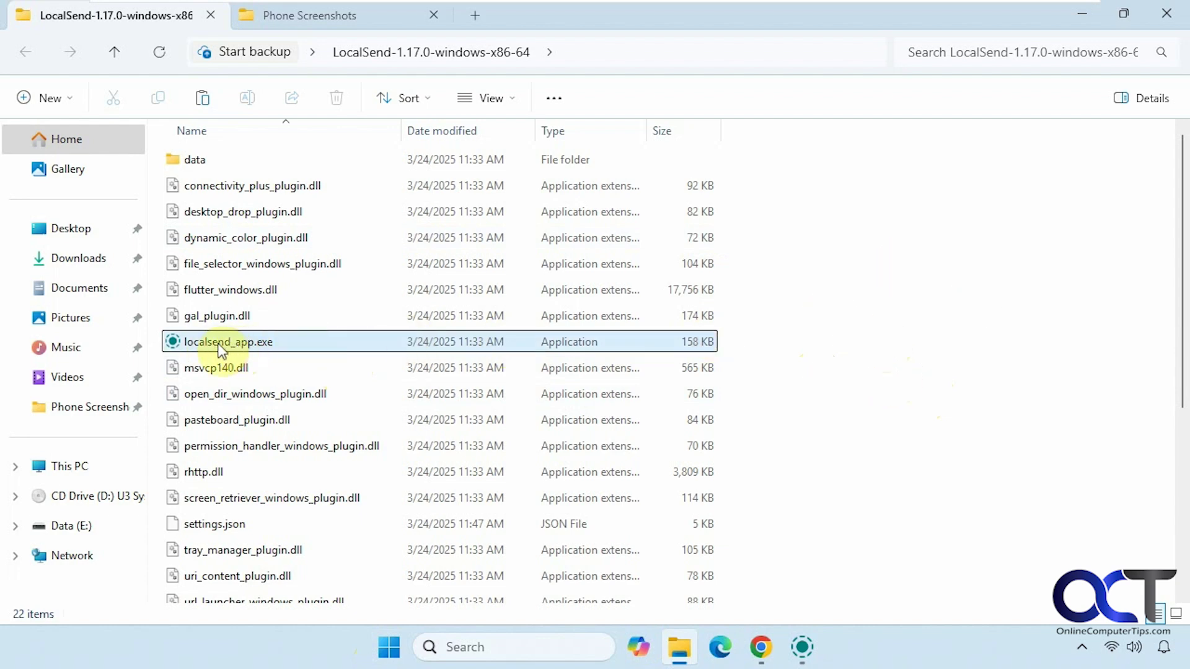
{"action": "mouse_move", "coordinate": [232, 349]}
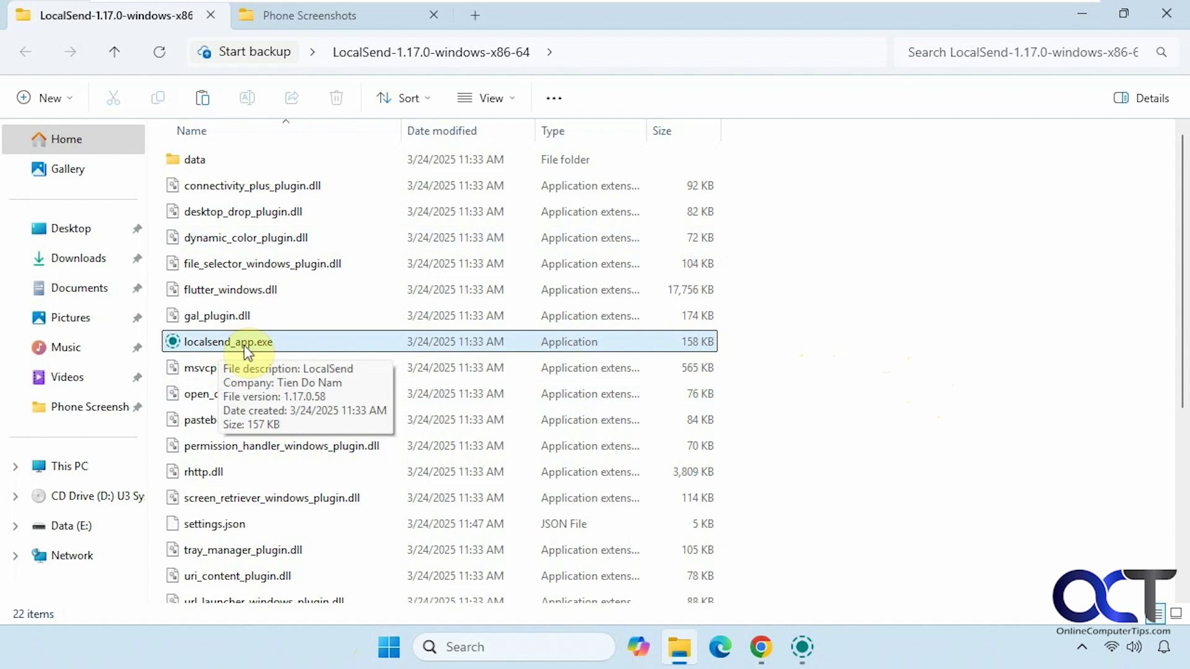
{"action": "left_click", "coordinate": [1082, 11]}
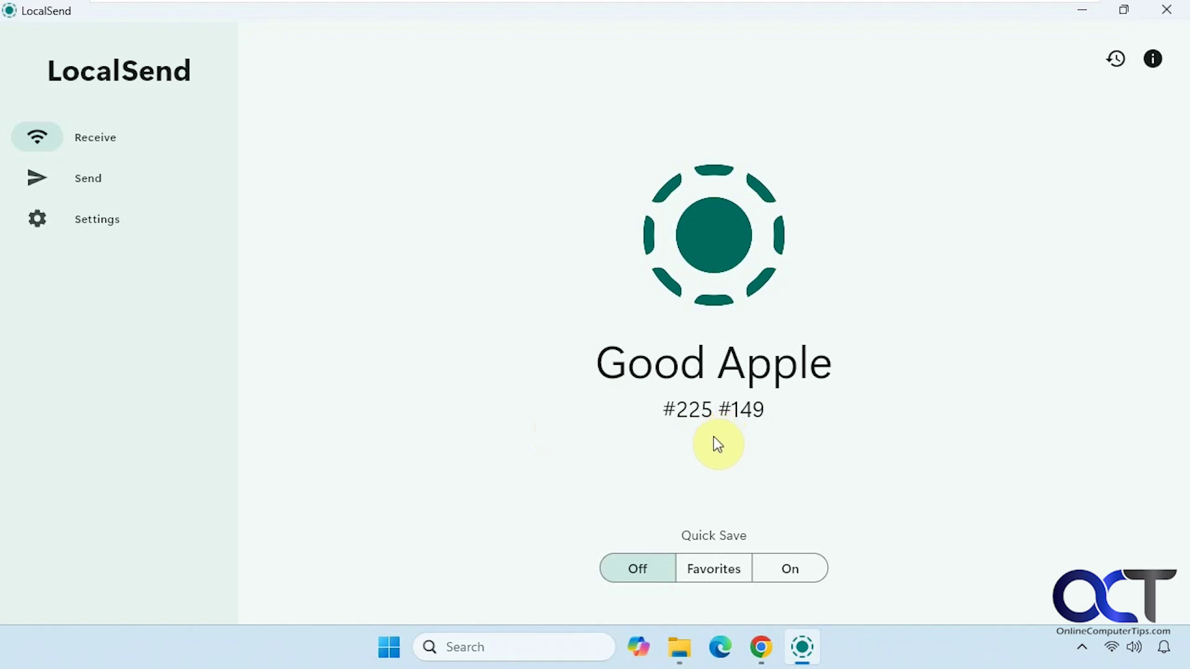
Switch Explorer to Phone Screenshots, preview 1.png in Photos, and close it.
{"action": "left_click", "coordinate": [680, 647]}
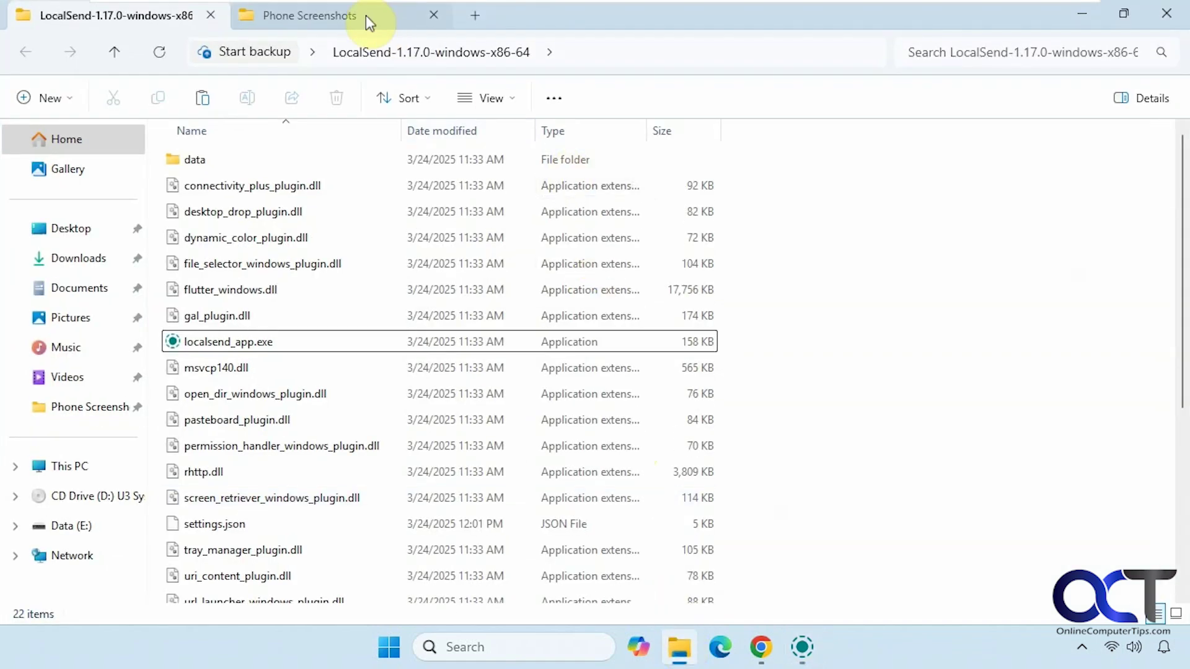
{"action": "left_click", "coordinate": [351, 15]}
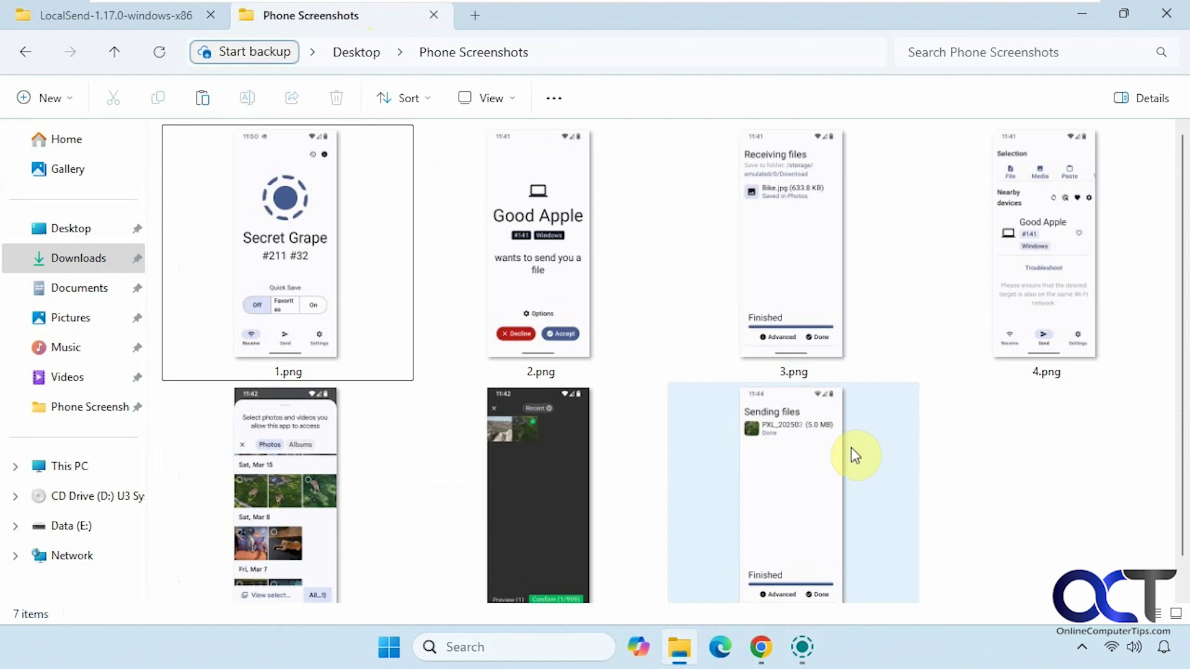
{"action": "left_click", "coordinate": [296, 262]}
{"action": "double_click", "coordinate": [300, 267]}
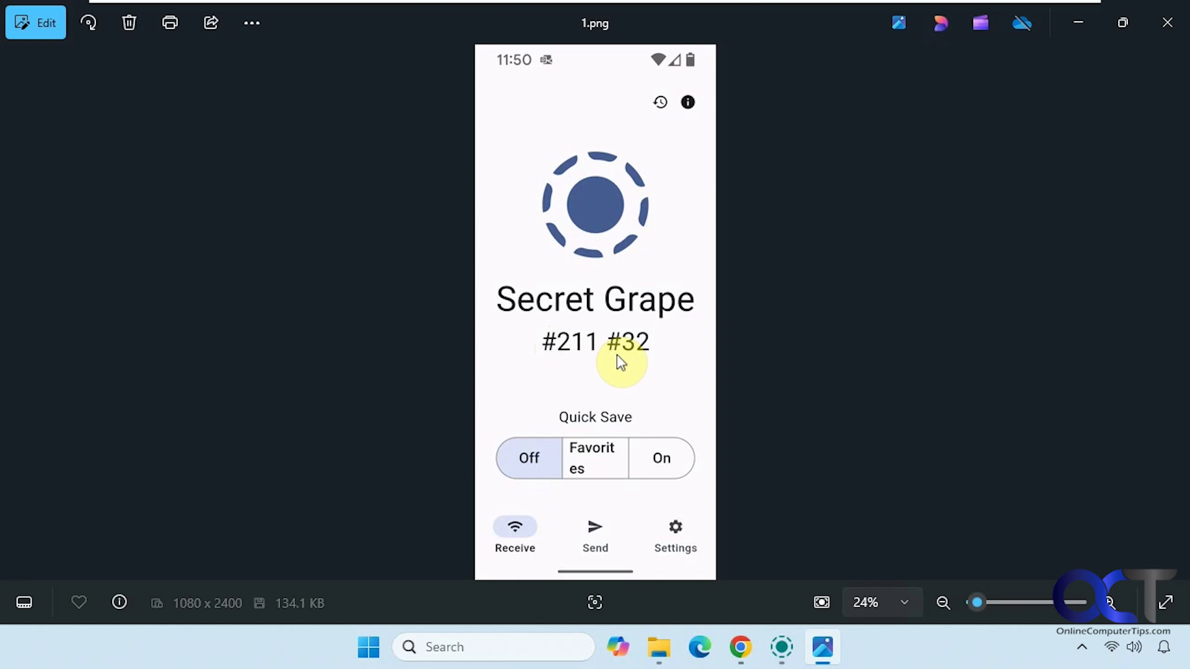
{"action": "left_click", "coordinate": [1160, 25]}
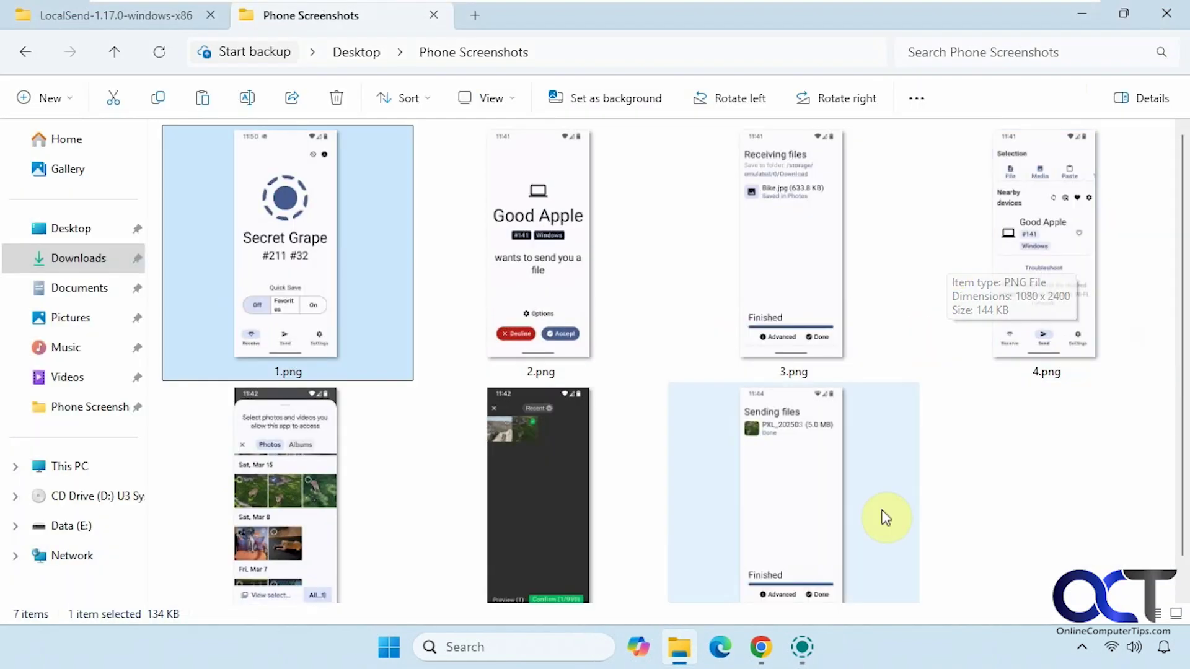
Show LocalSend's Send page with nearby devices, then open phone screenshot 2.png in Photos.
{"action": "left_click", "coordinate": [802, 647]}
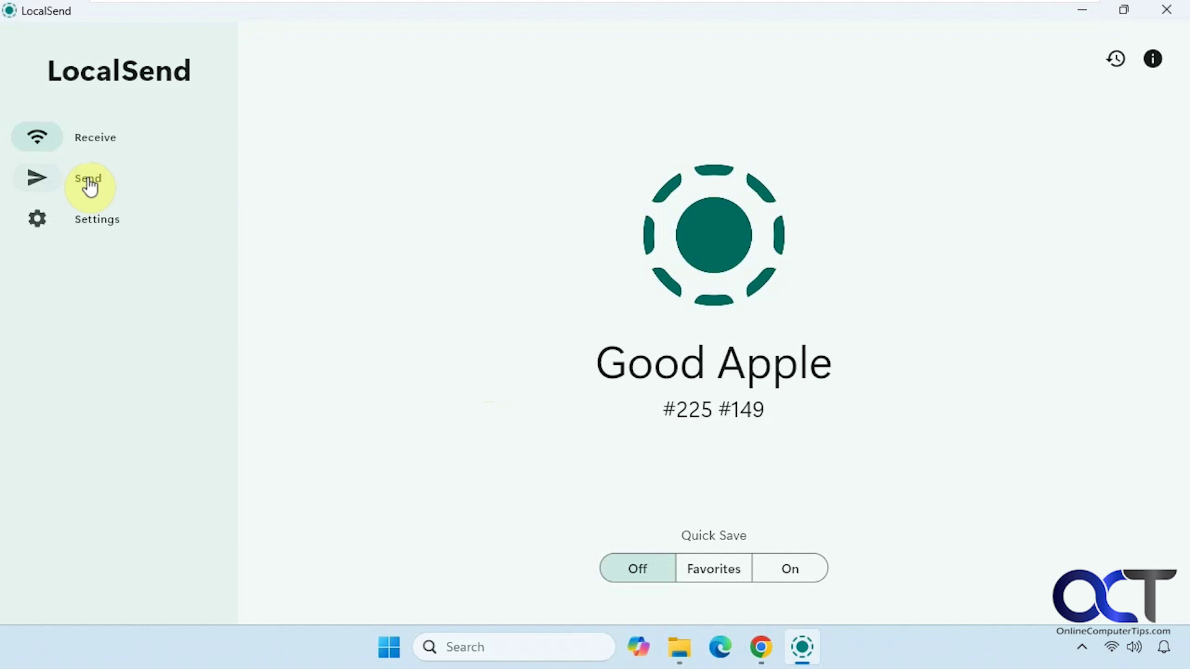
{"action": "left_click", "coordinate": [88, 185]}
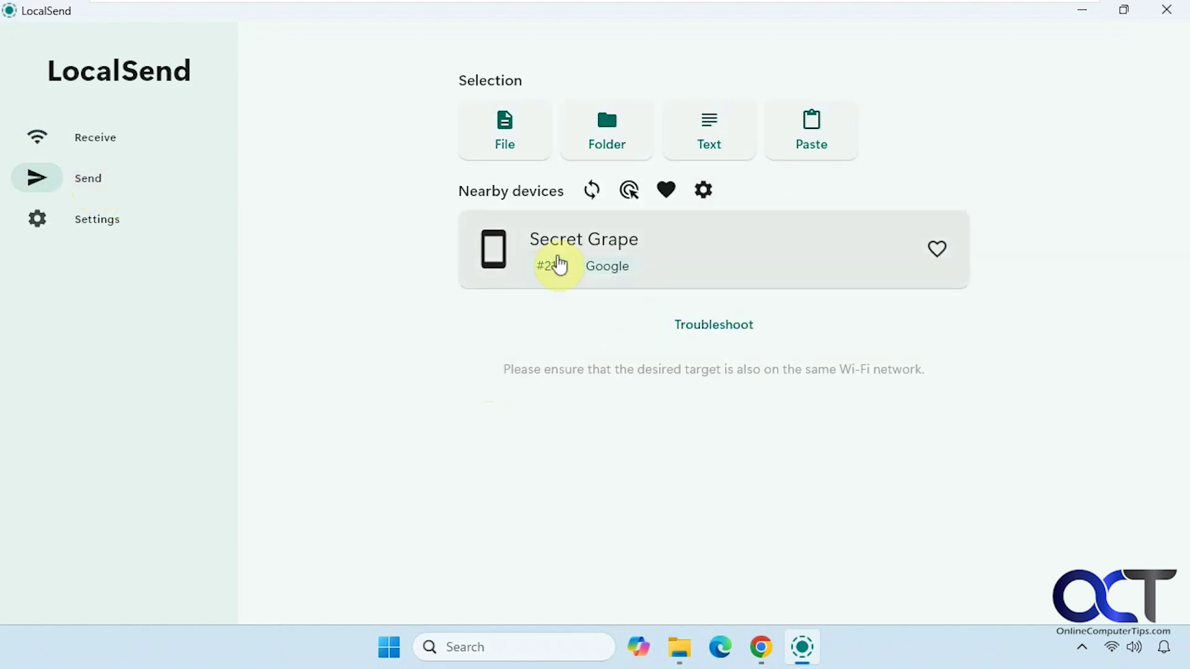
{"action": "left_click", "coordinate": [679, 647]}
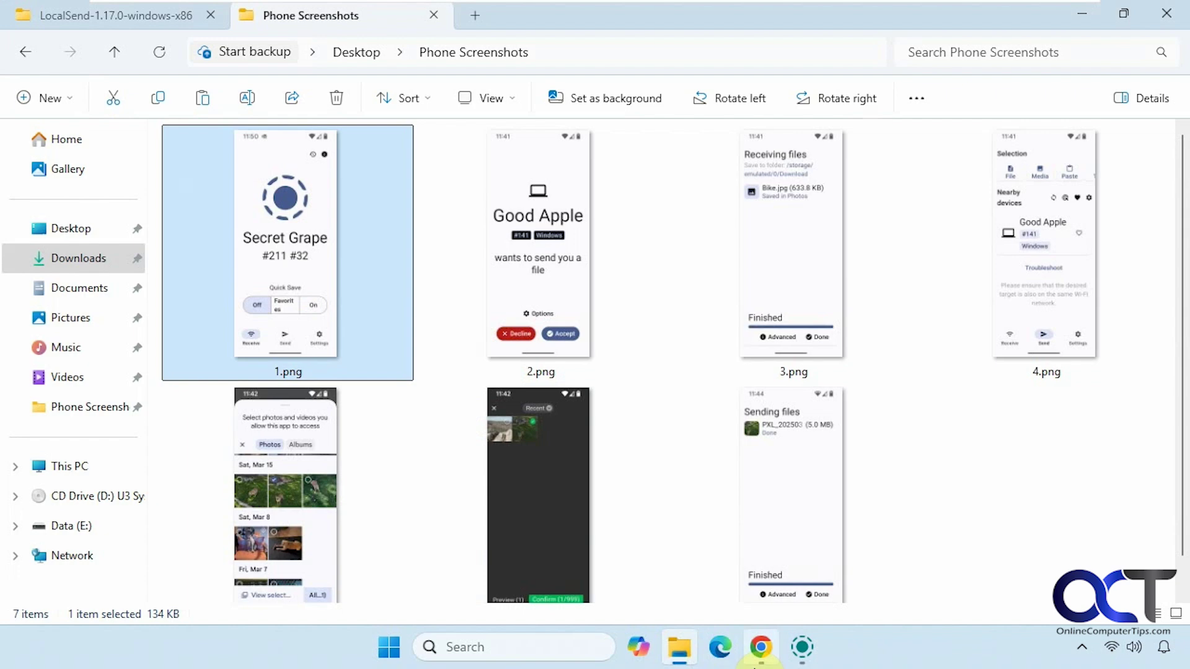
{"action": "left_click", "coordinate": [690, 652]}
{"action": "left_click", "coordinate": [682, 648]}
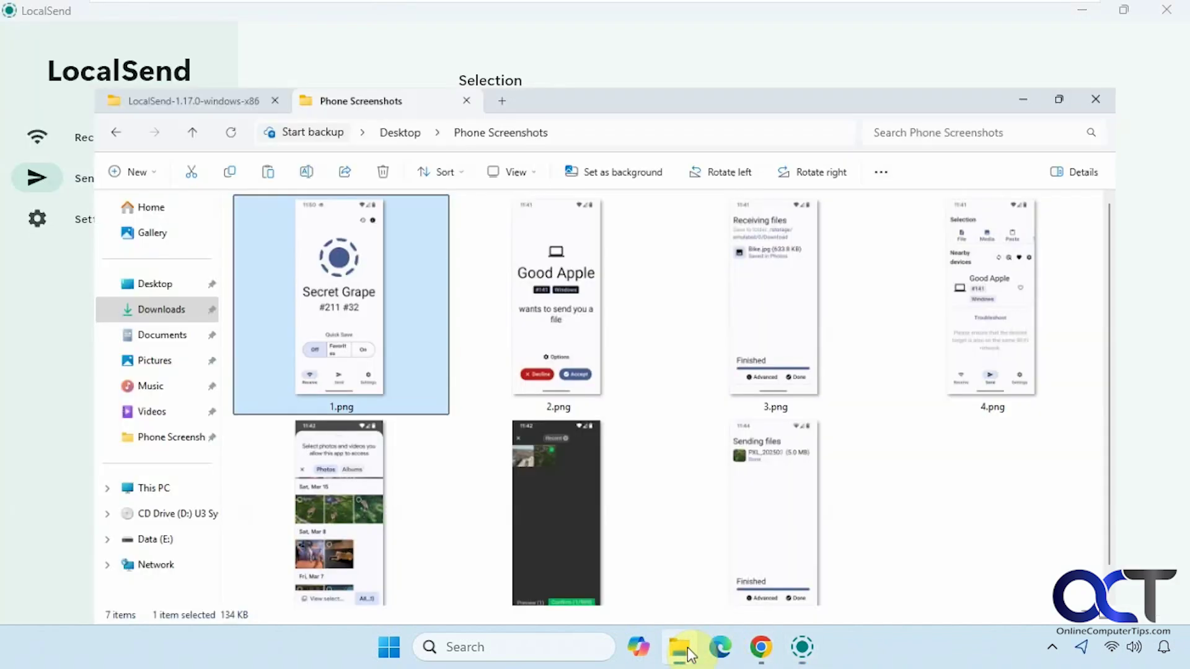
{"action": "double_click", "coordinate": [554, 304]}
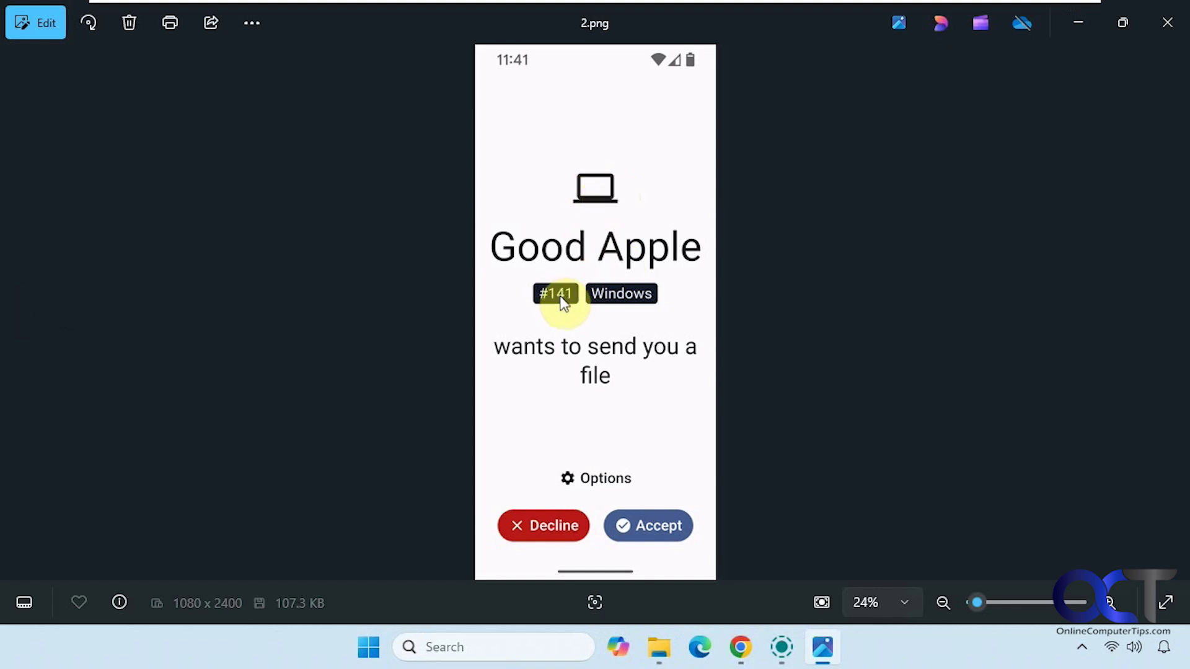
Switch LocalSend back to Receive, close the 2.png preview, and bring LocalSend forward.
{"action": "left_click", "coordinate": [771, 654]}
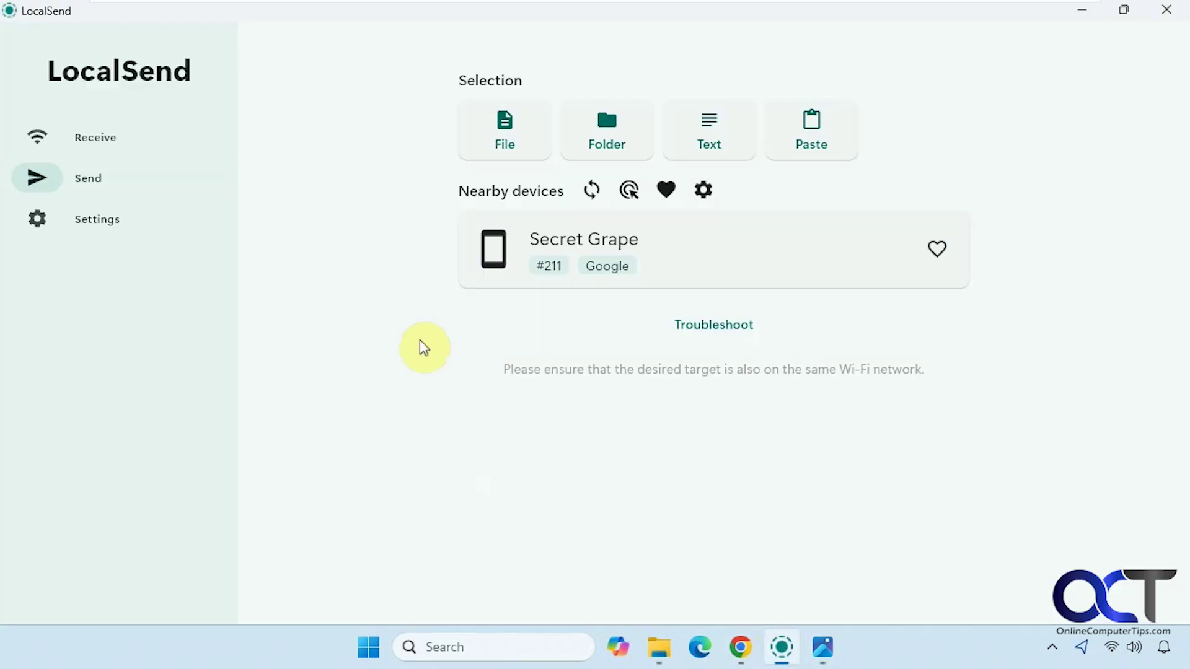
{"action": "left_click", "coordinate": [104, 136]}
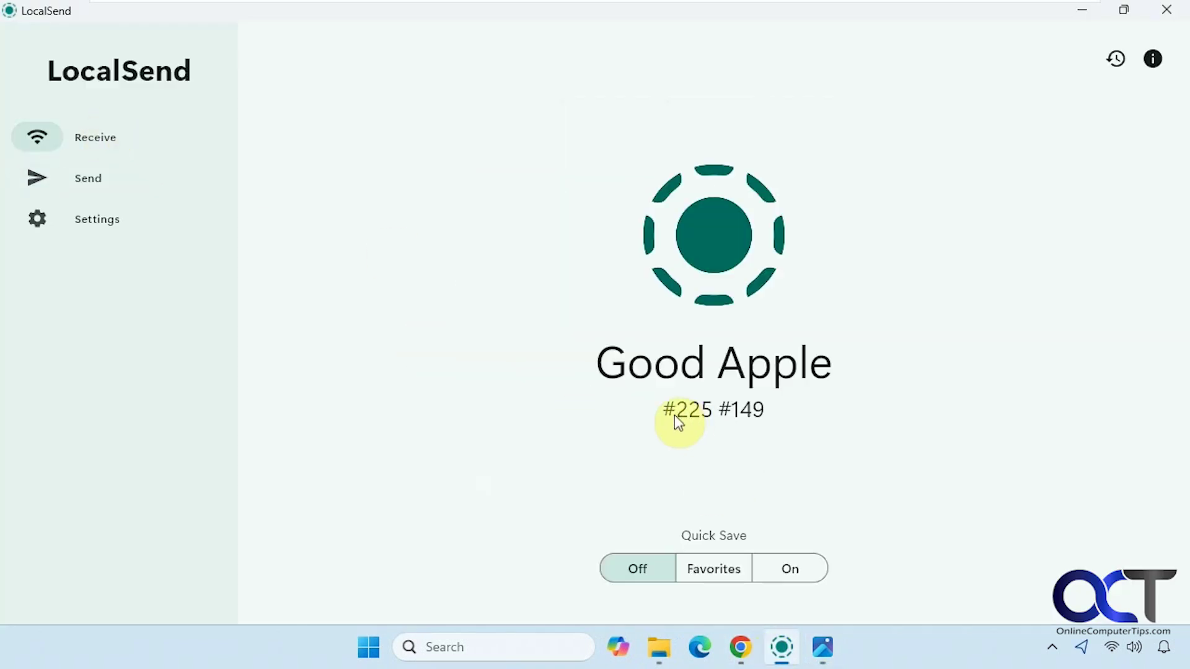
{"action": "left_click", "coordinate": [780, 649]}
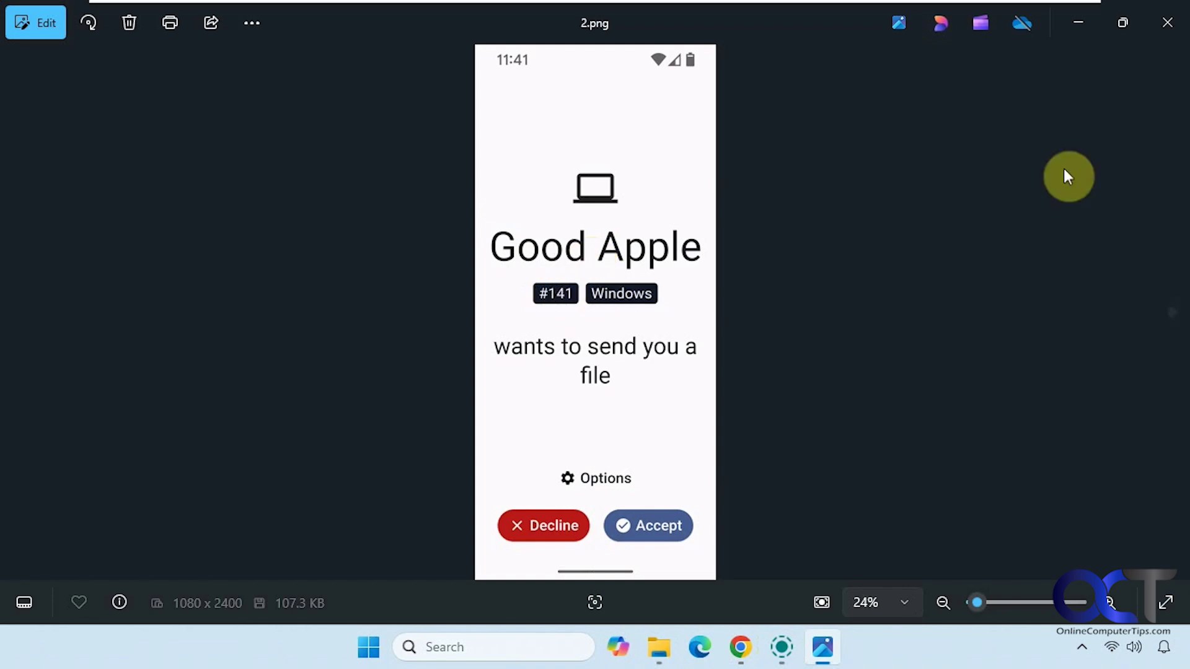
{"action": "left_click", "coordinate": [1165, 30]}
{"action": "left_click", "coordinate": [802, 647]}
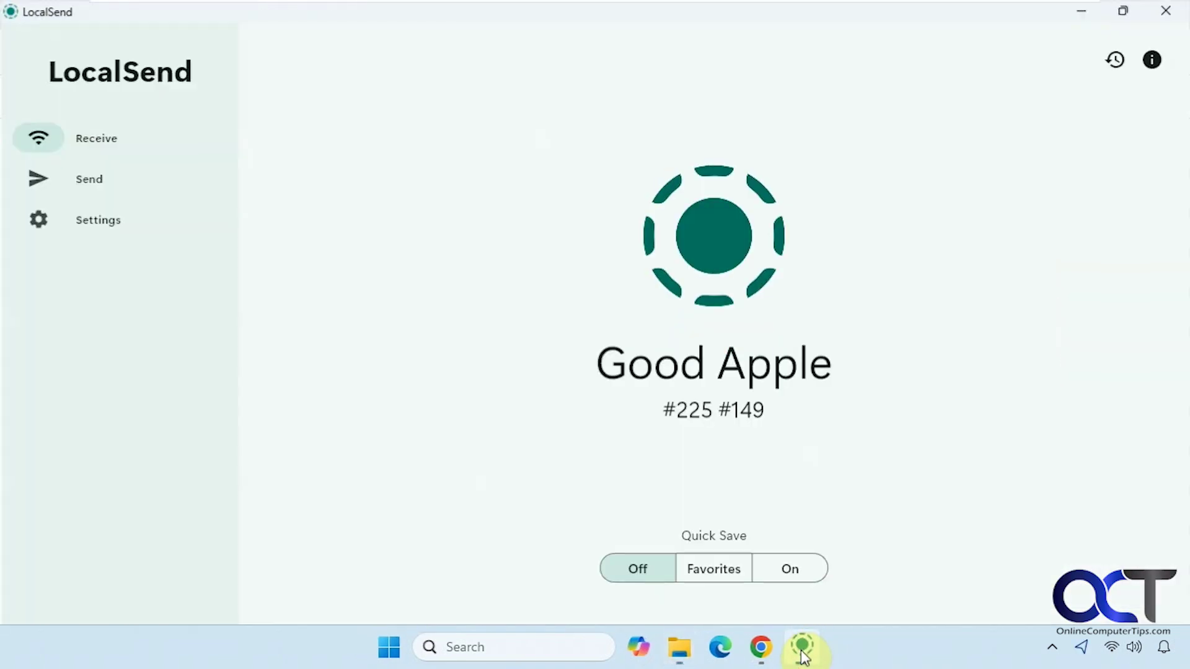
On the Send page, view Favorites and the add-favorite form, then cancel both without adding.
{"action": "left_click", "coordinate": [78, 181]}
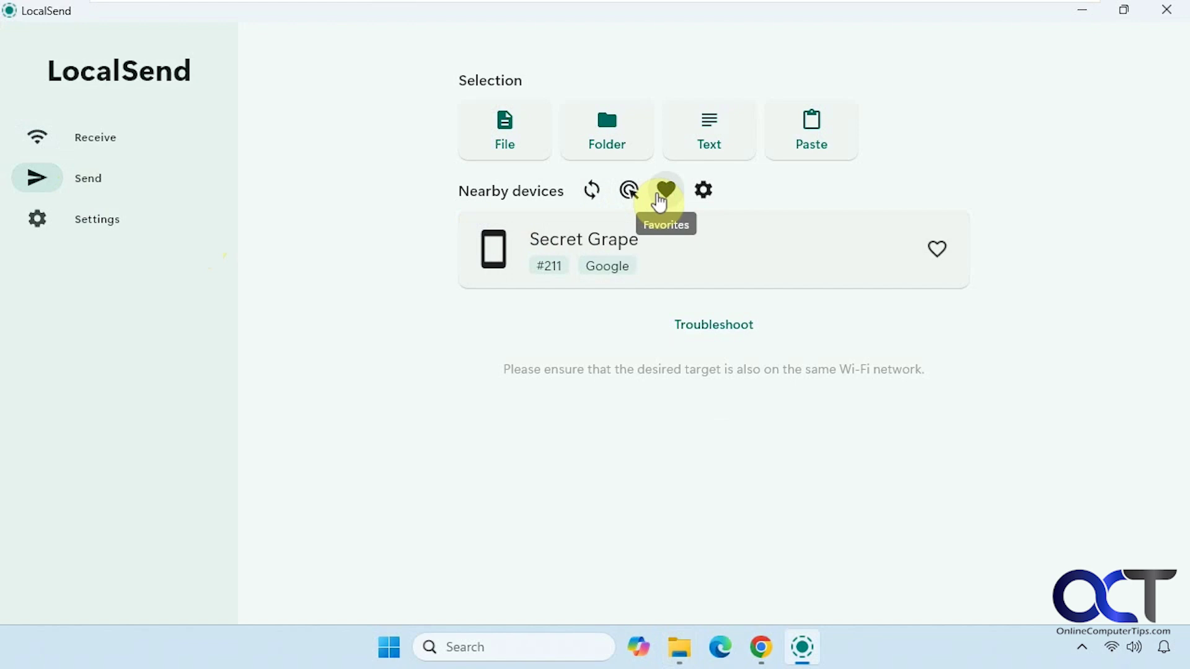
{"action": "left_click", "coordinate": [659, 202]}
{"action": "left_click", "coordinate": [668, 366]}
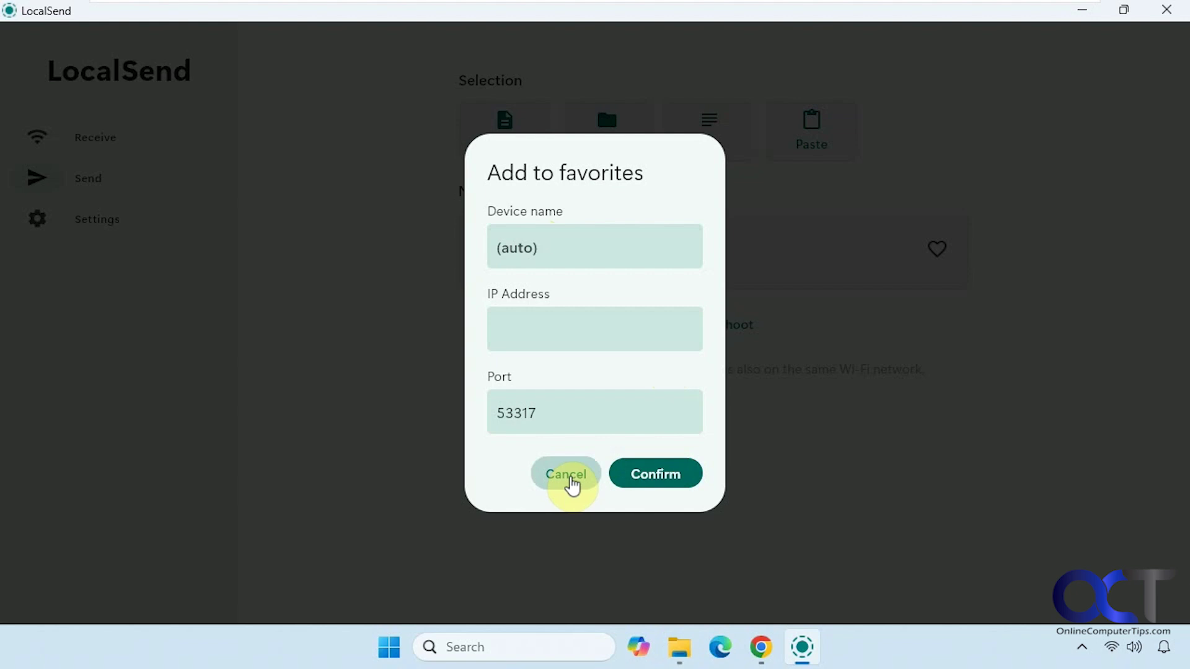
{"action": "left_click", "coordinate": [567, 478]}
{"action": "left_click", "coordinate": [597, 372]}
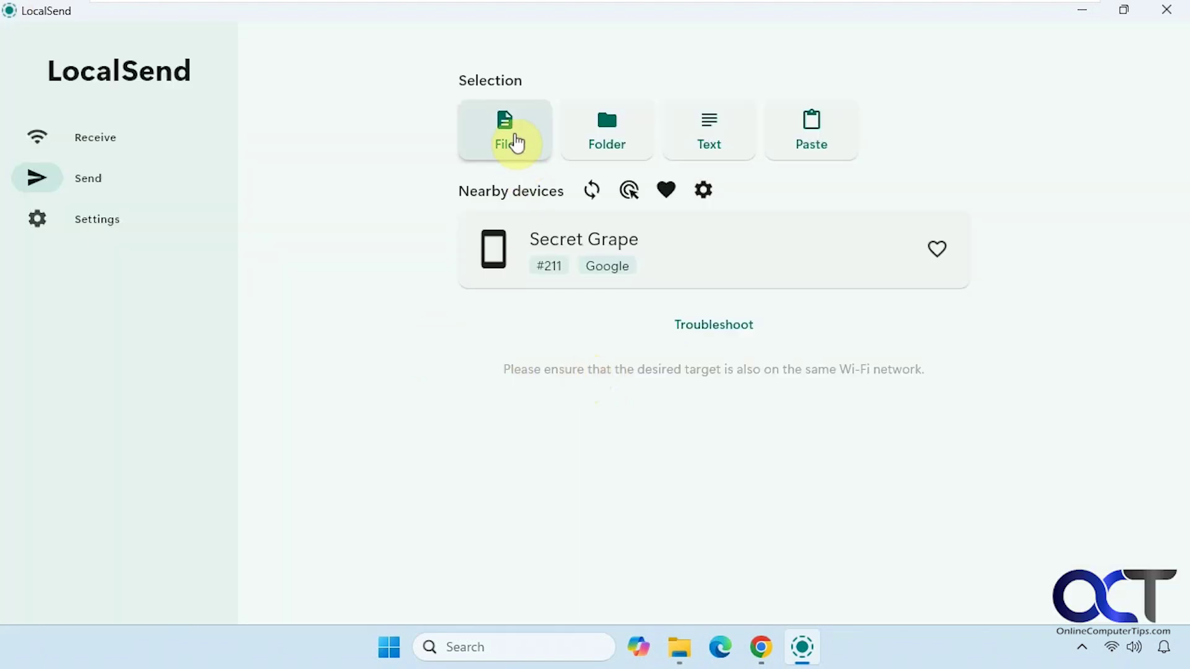
Pick 2 Dogs.jpg from Pictures > Dogs as the 6.0 MB file to send.
{"action": "left_click", "coordinate": [516, 144]}
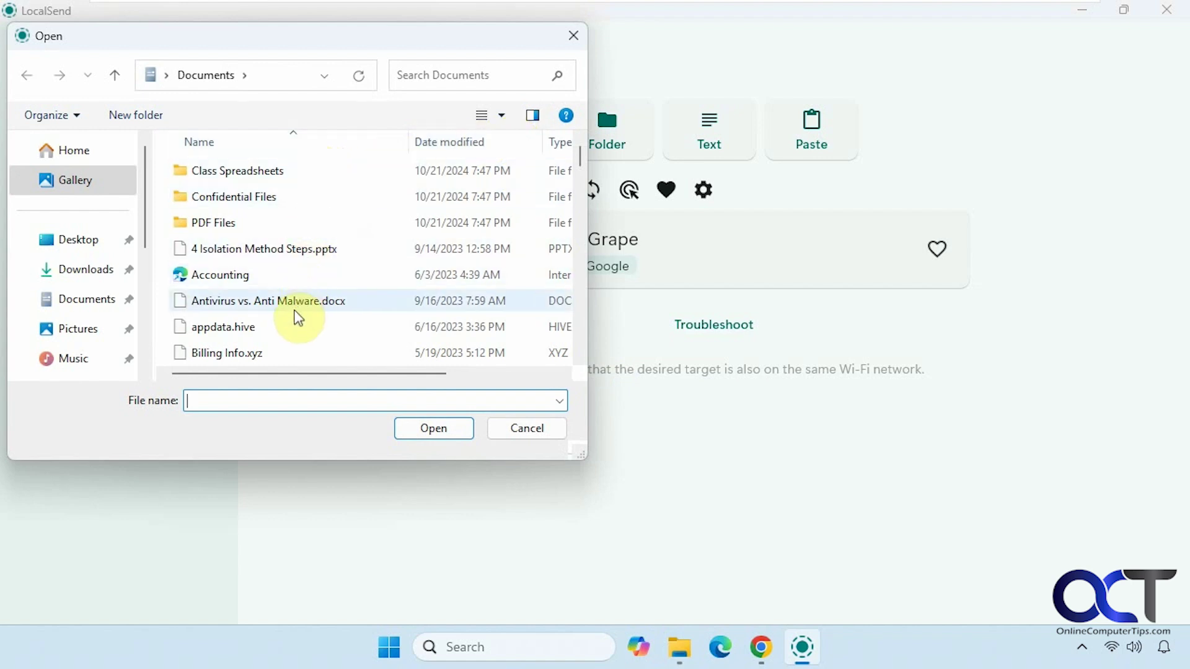
{"action": "left_click", "coordinate": [79, 329]}
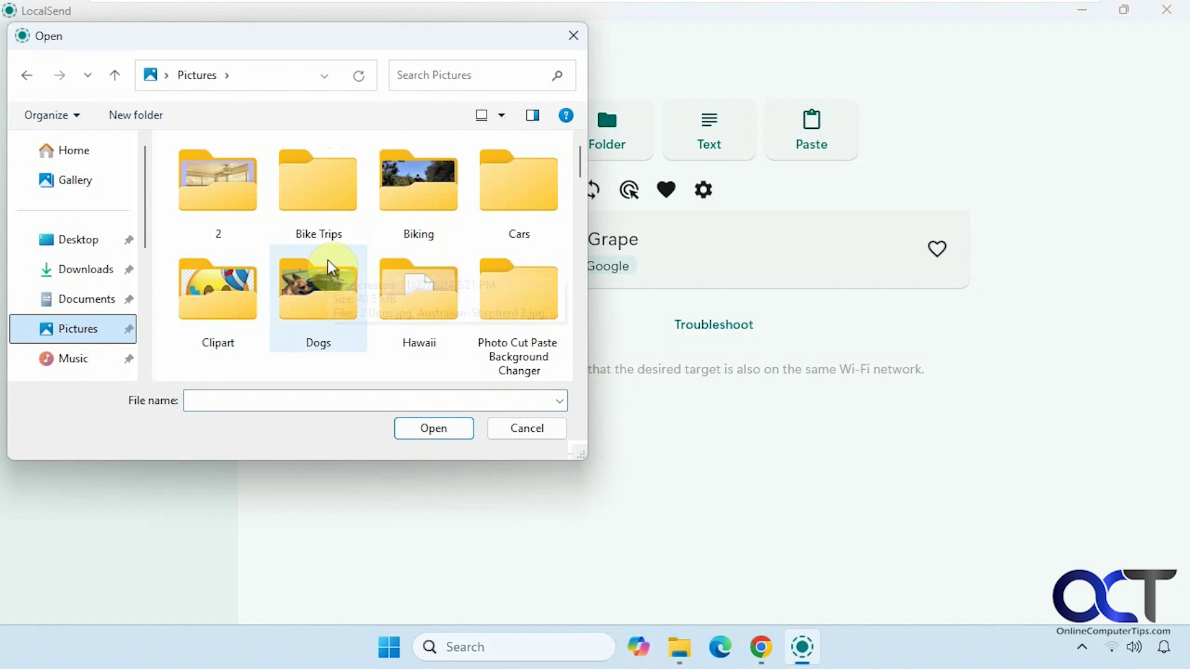
{"action": "double_click", "coordinate": [319, 269]}
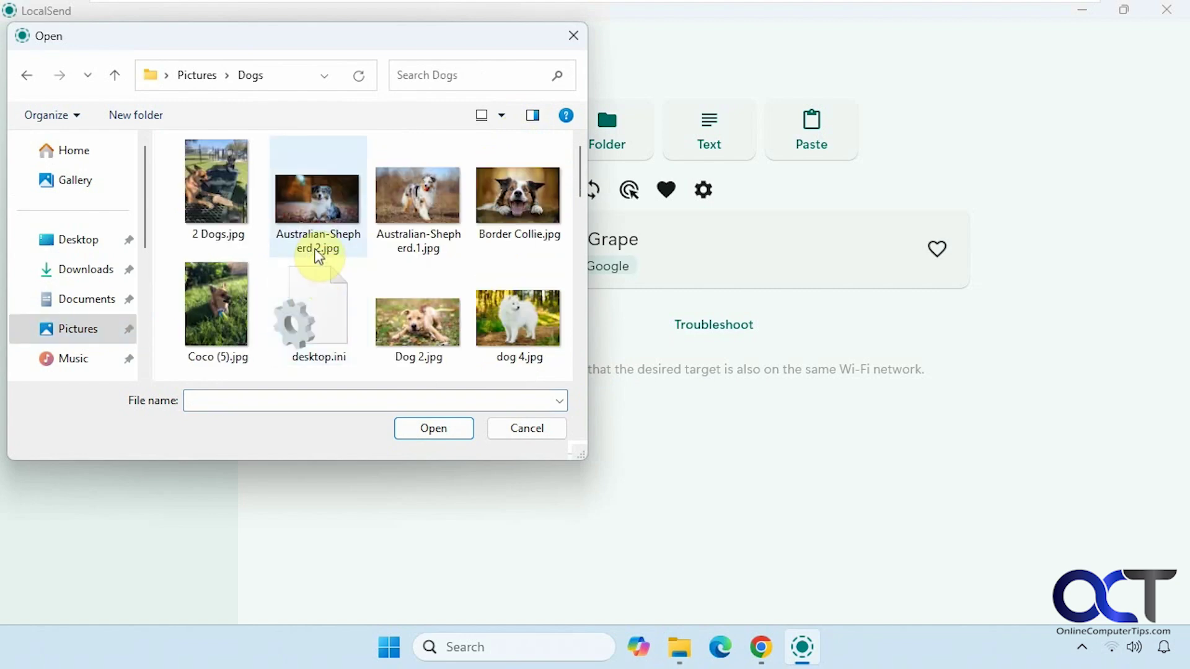
{"action": "double_click", "coordinate": [213, 207]}
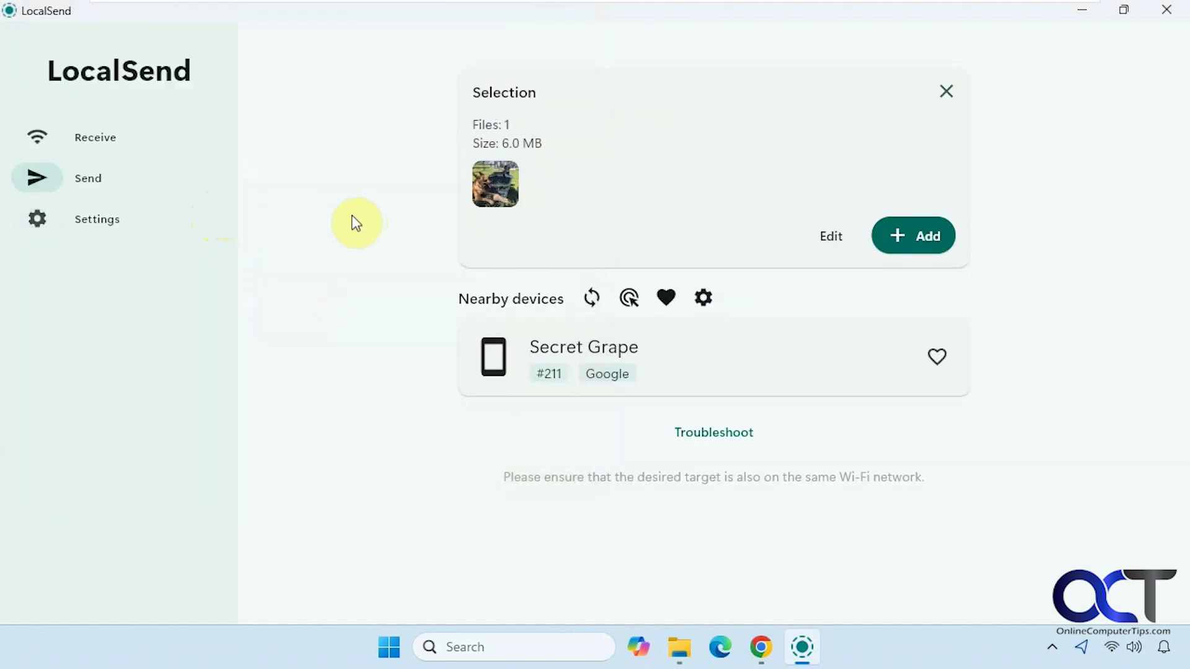
Re-view 2.png, then preview 3.png showing the finished Bike.jpg receipt and close Photos.
{"action": "left_click", "coordinate": [681, 647]}
{"action": "double_click", "coordinate": [556, 316]}
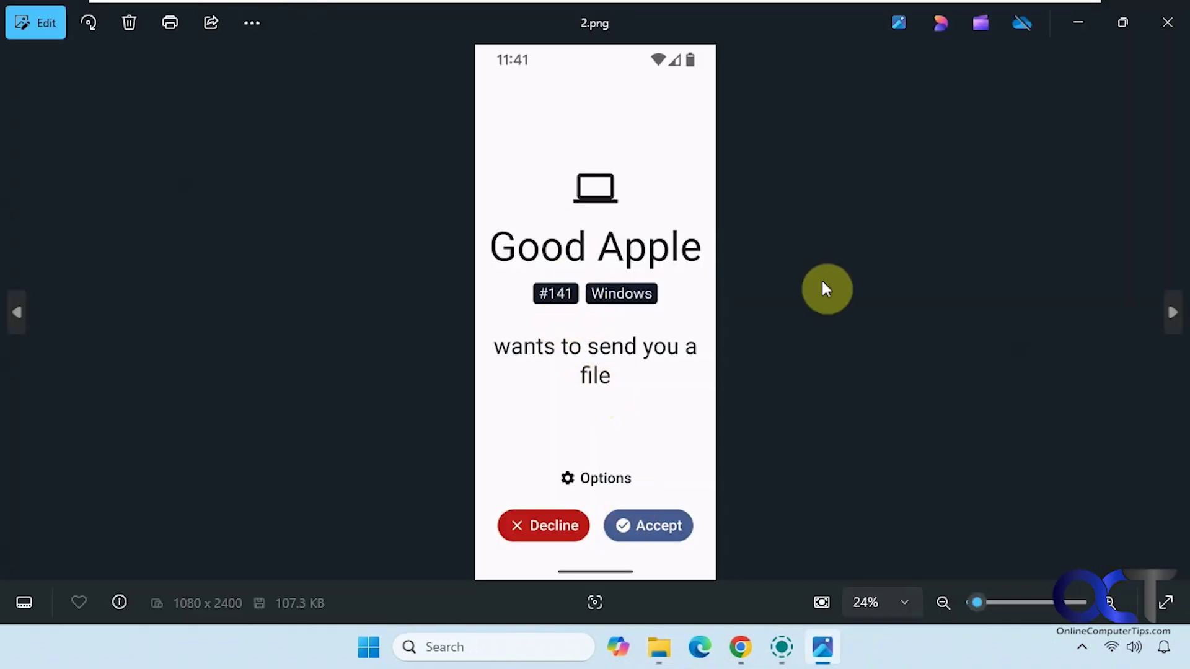
{"action": "left_click", "coordinate": [1150, 24]}
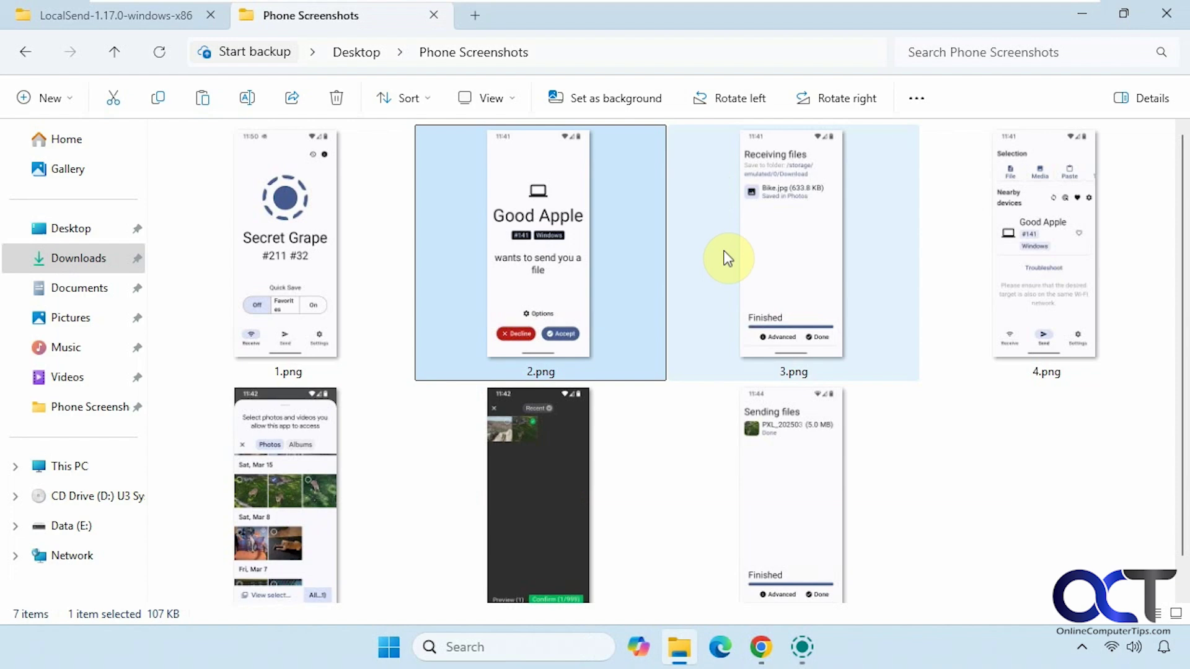
{"action": "double_click", "coordinate": [756, 257]}
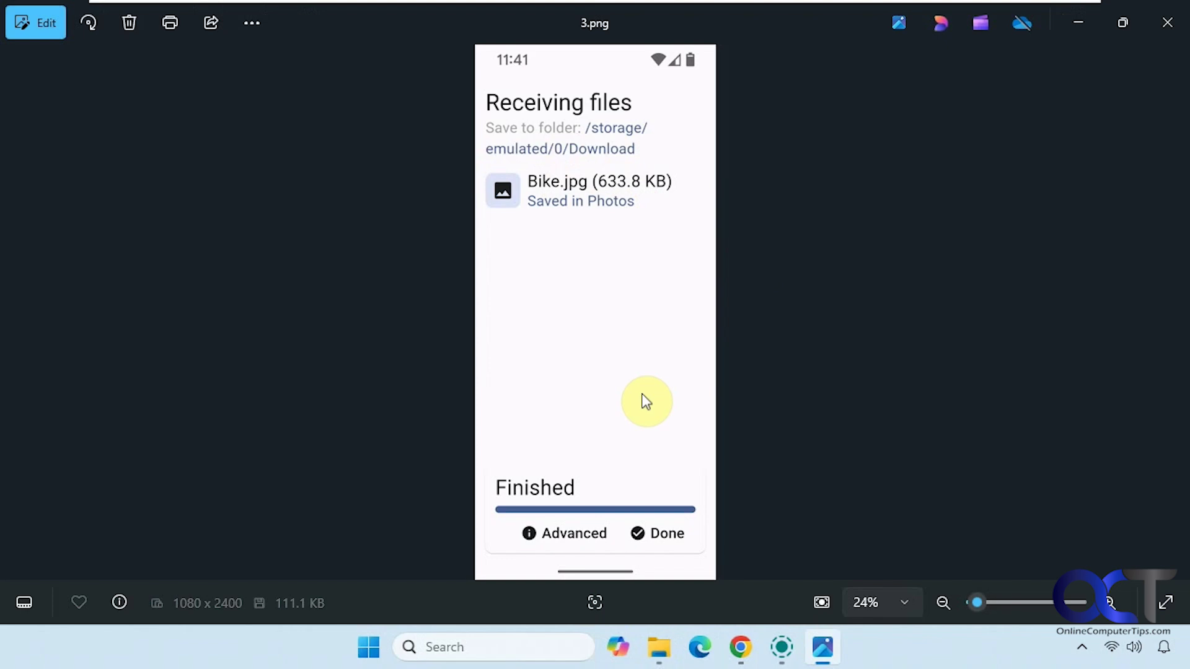
{"action": "left_click", "coordinate": [1165, 22]}
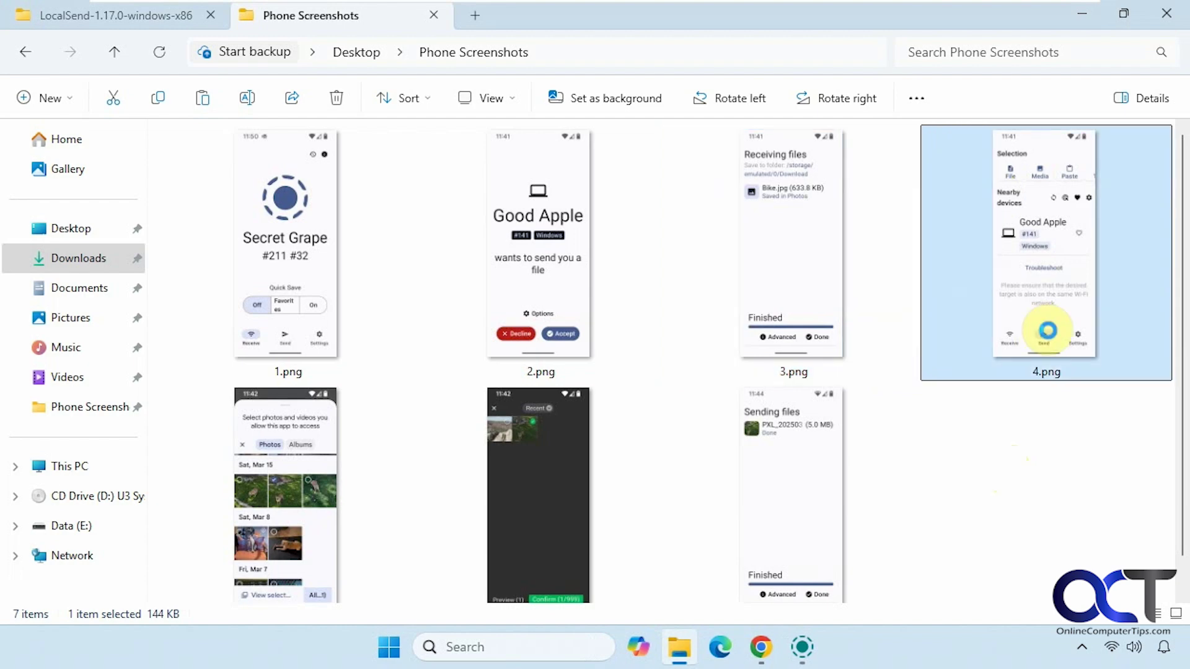
Preview phone screenshots 4.png and 5.png in Photos, closing each.
{"action": "double_click", "coordinate": [1047, 330]}
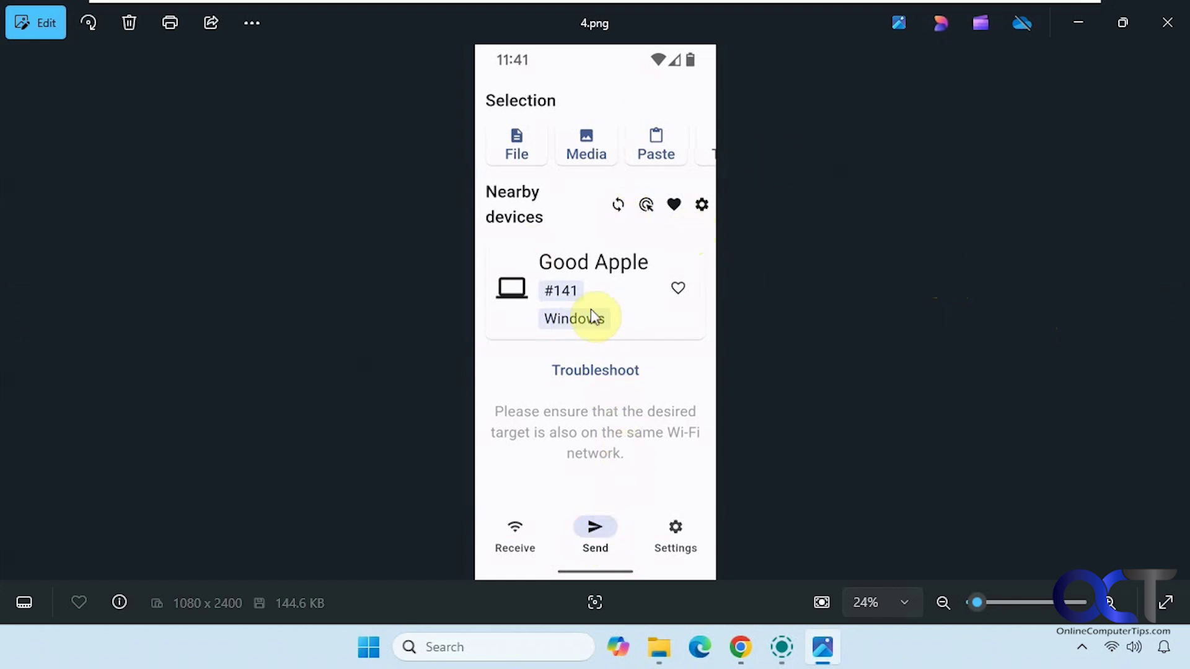
{"action": "left_click", "coordinate": [1167, 23]}
{"action": "double_click", "coordinate": [288, 455]}
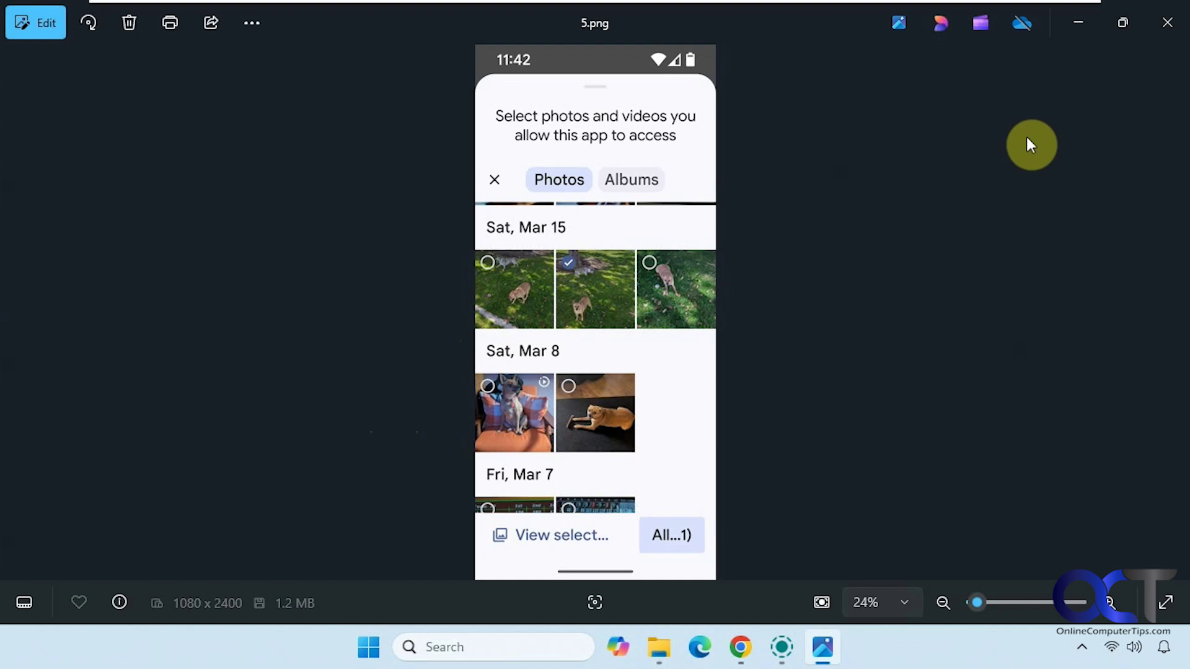
{"action": "left_click", "coordinate": [1165, 25]}
Preview 6.png and 7.png, then return to LocalSend showing Secret Grape's incoming request.
{"action": "left_click", "coordinate": [552, 453]}
{"action": "double_click", "coordinate": [551, 450]}
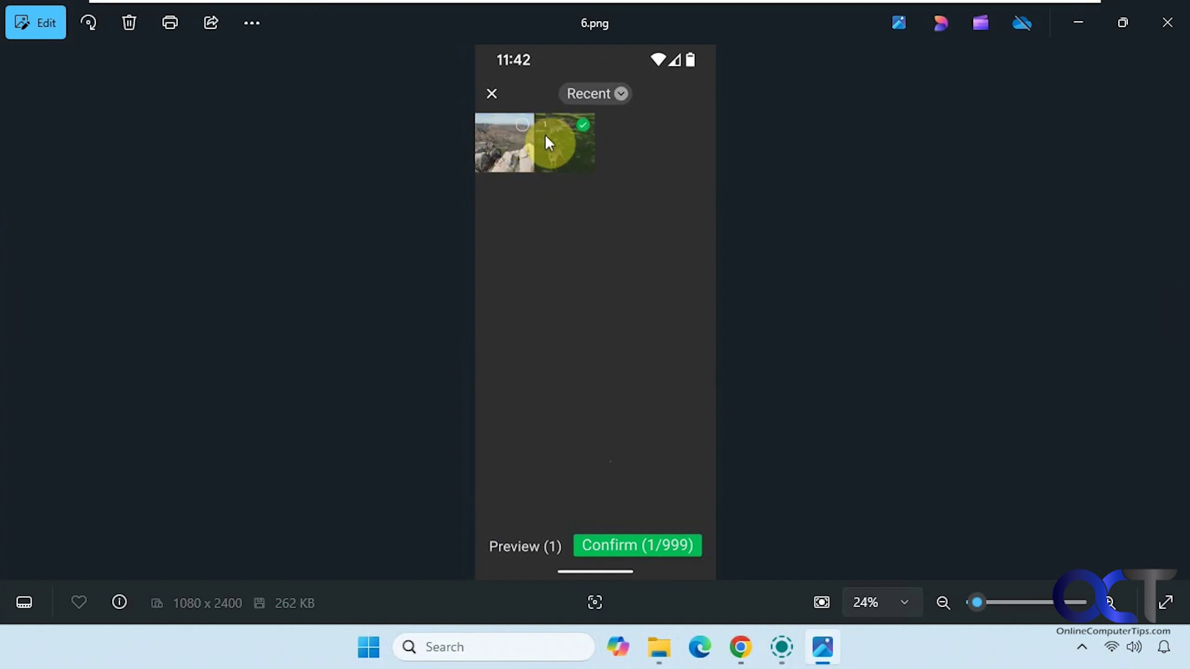
{"action": "left_click", "coordinate": [1167, 22]}
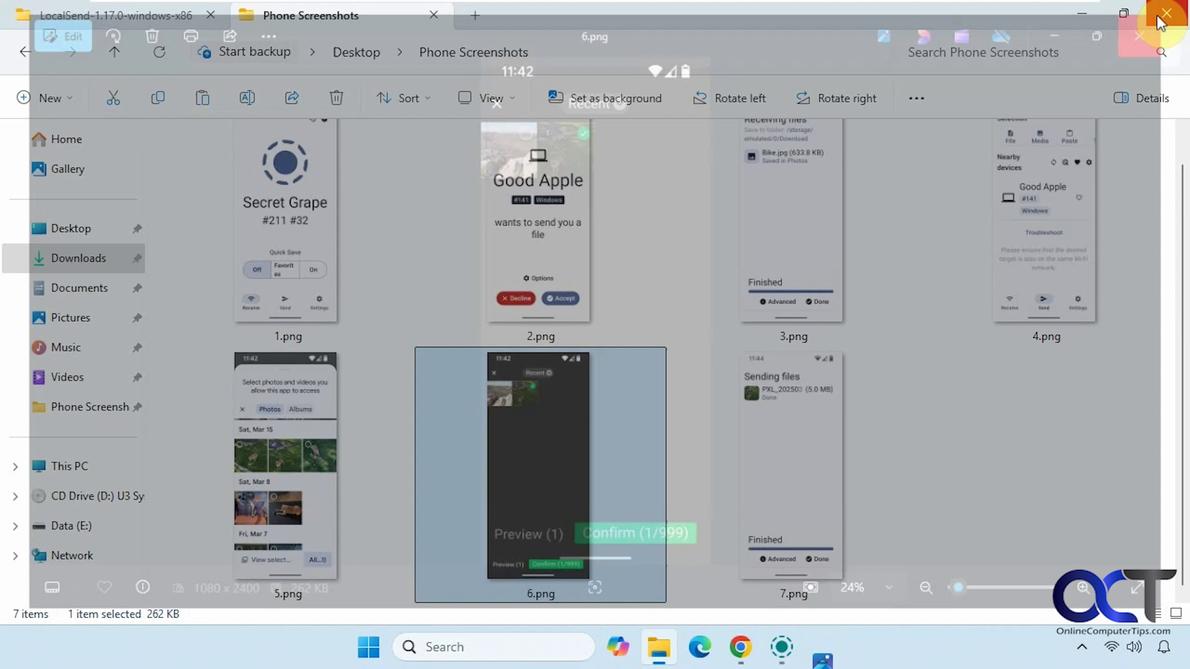
{"action": "double_click", "coordinate": [802, 426]}
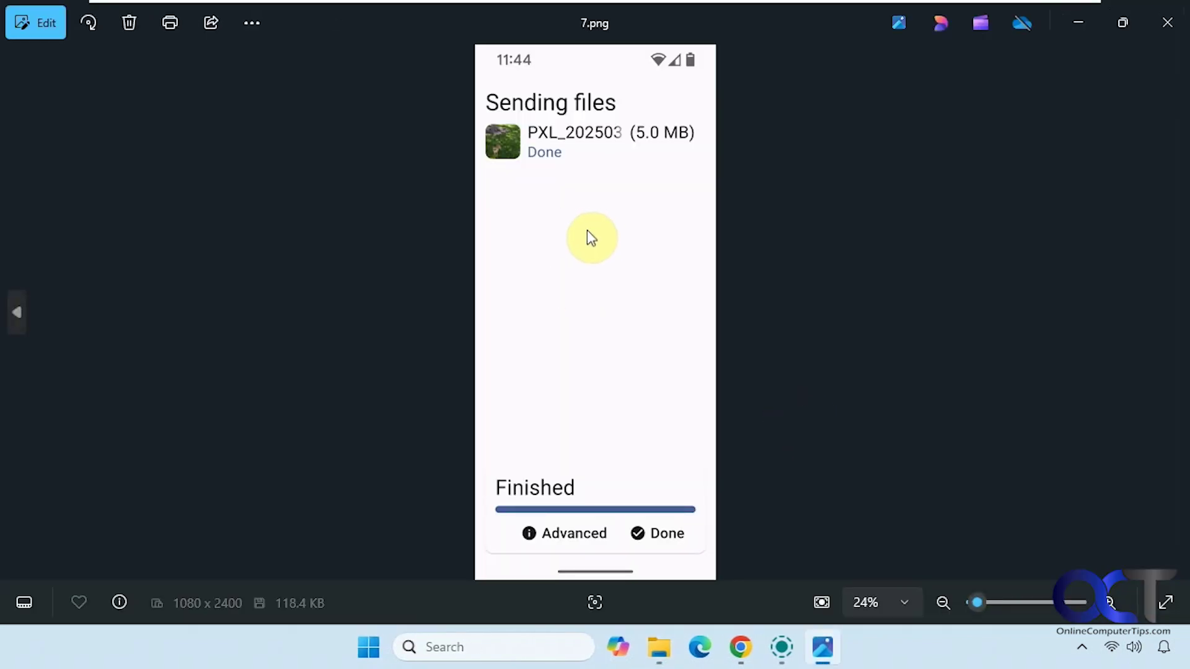
{"action": "left_click", "coordinate": [1169, 31]}
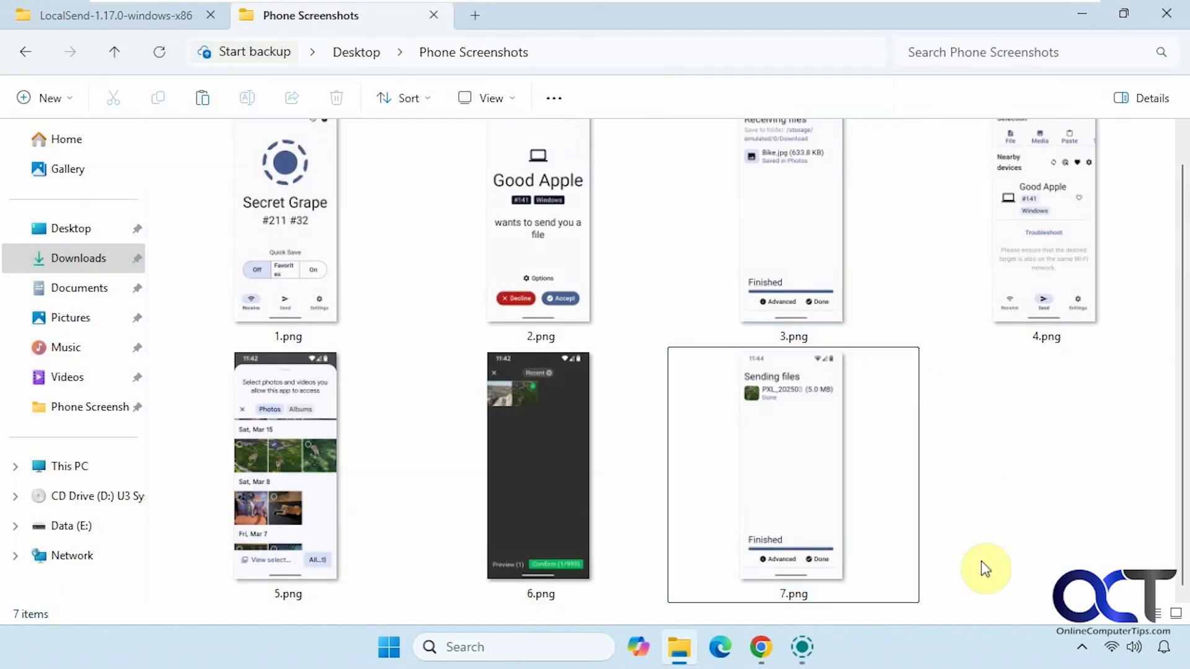
{"action": "left_click", "coordinate": [802, 647]}
Accept Bike.jpg (633.8 KB) from Secret Grape, view it from Downloads, and finish the transfer.
{"action": "left_click", "coordinate": [96, 138]}
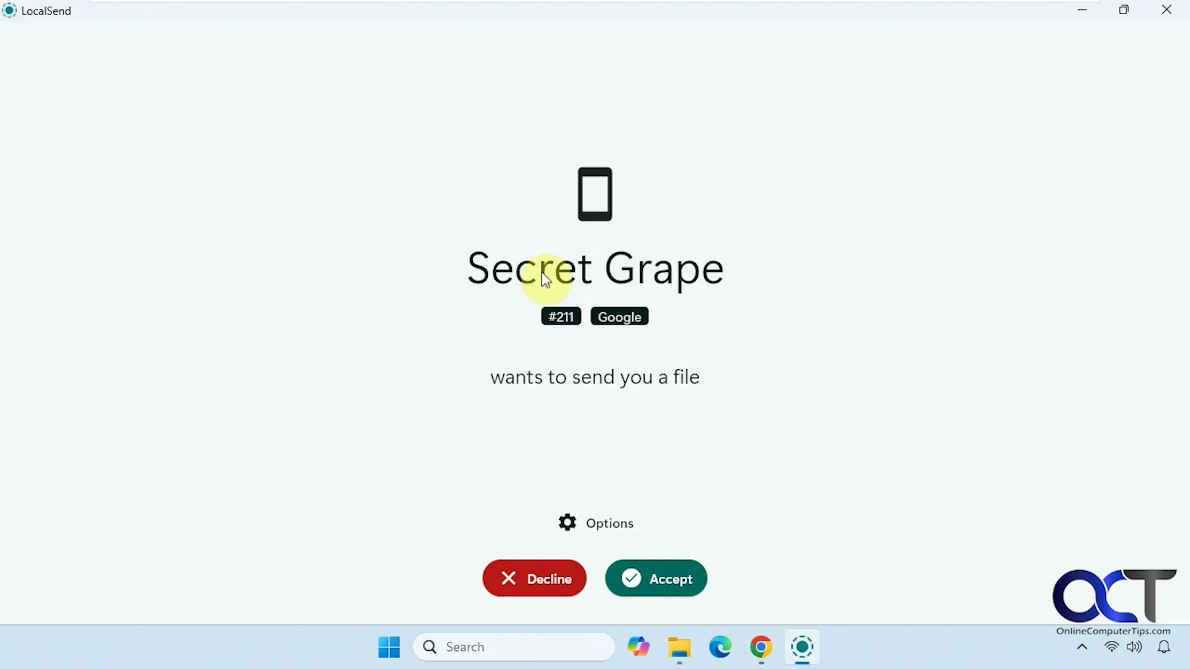
{"action": "left_click", "coordinate": [670, 582]}
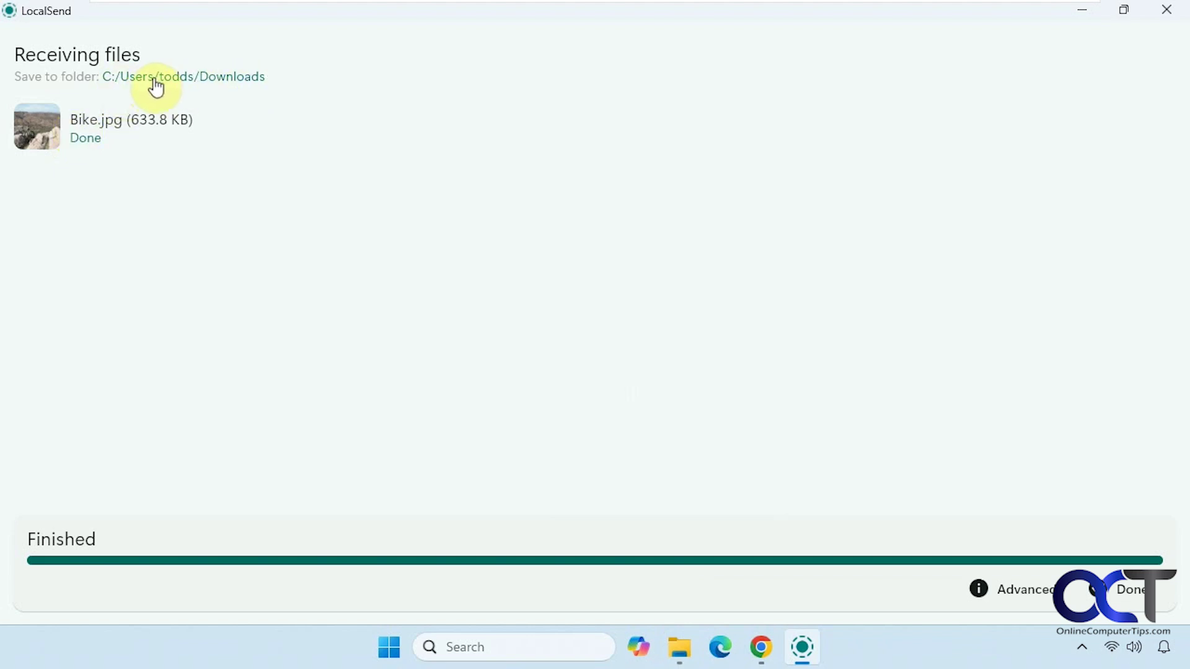
{"action": "left_click", "coordinate": [184, 86]}
{"action": "left_click", "coordinate": [91, 144]}
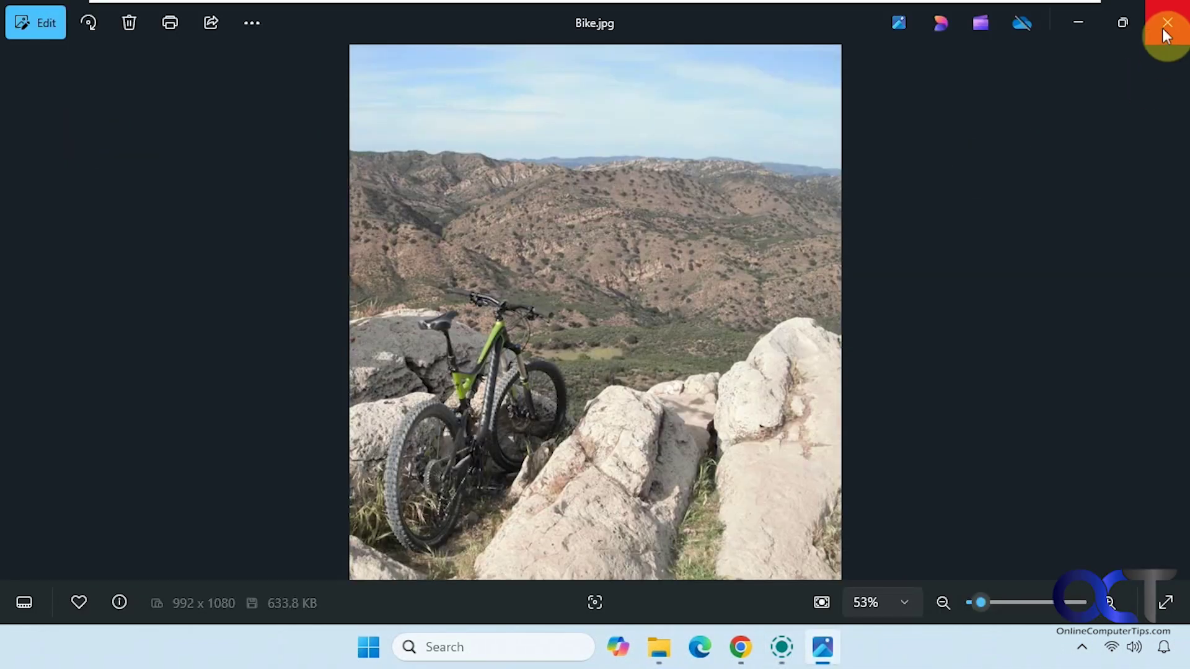
{"action": "left_click", "coordinate": [1167, 24]}
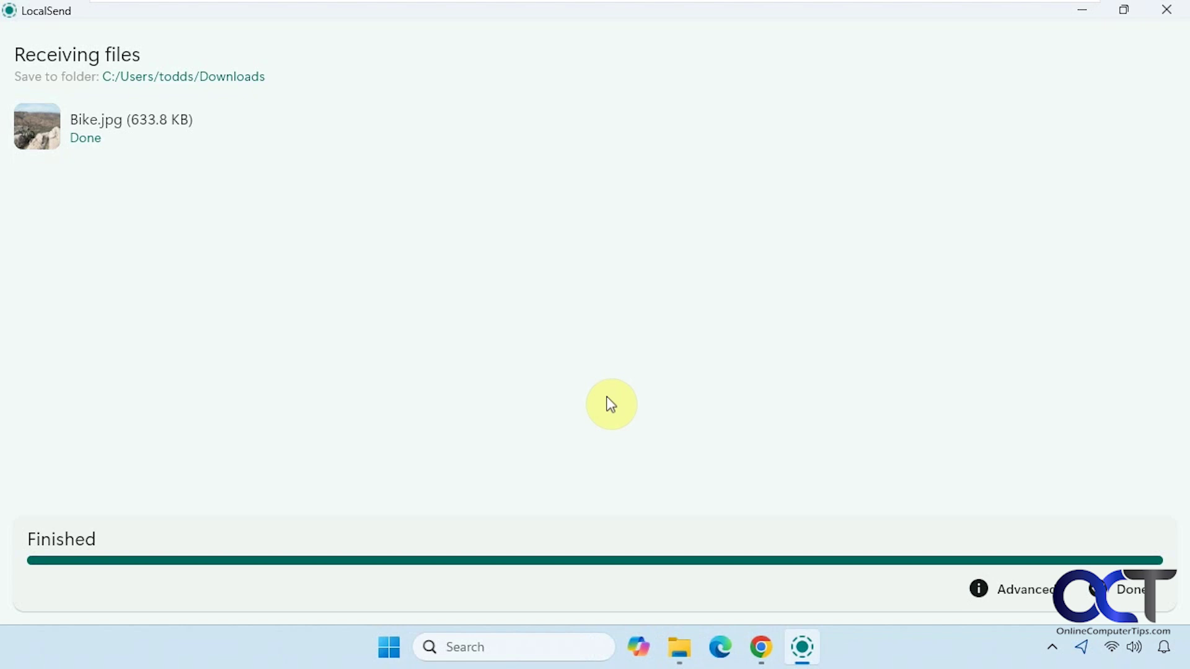
{"action": "left_click", "coordinate": [1125, 590]}
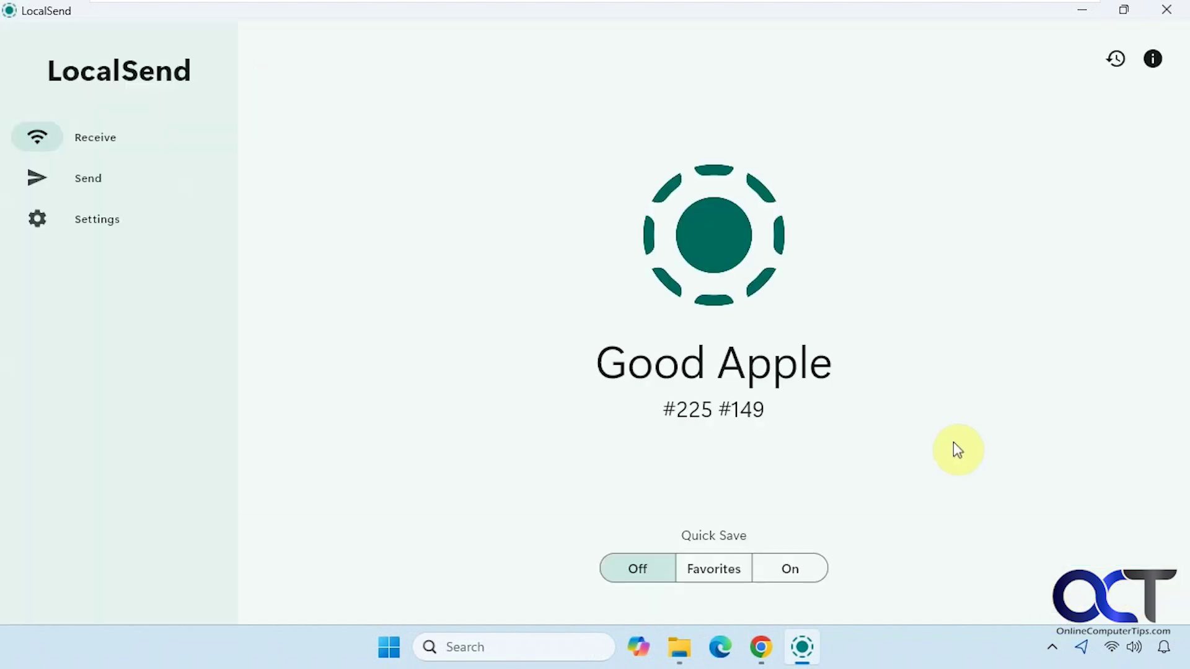
Open Settings, check the Theme choices leaving System, and scroll through the options.
{"action": "left_click", "coordinate": [101, 221]}
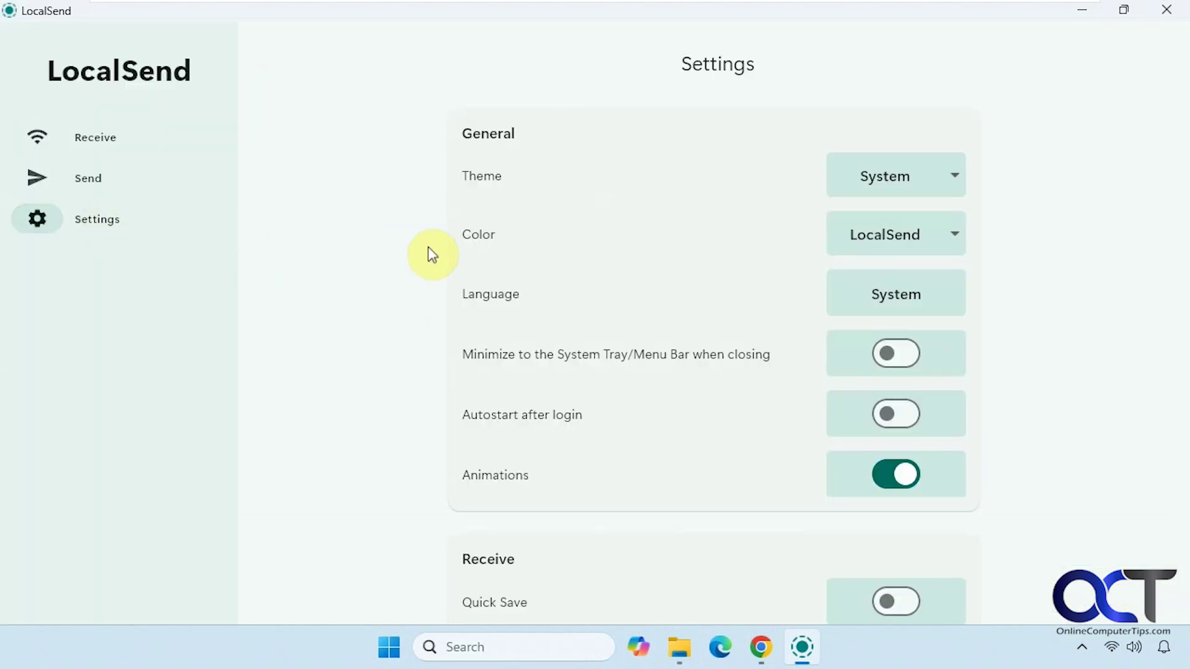
{"action": "left_click", "coordinate": [924, 183]}
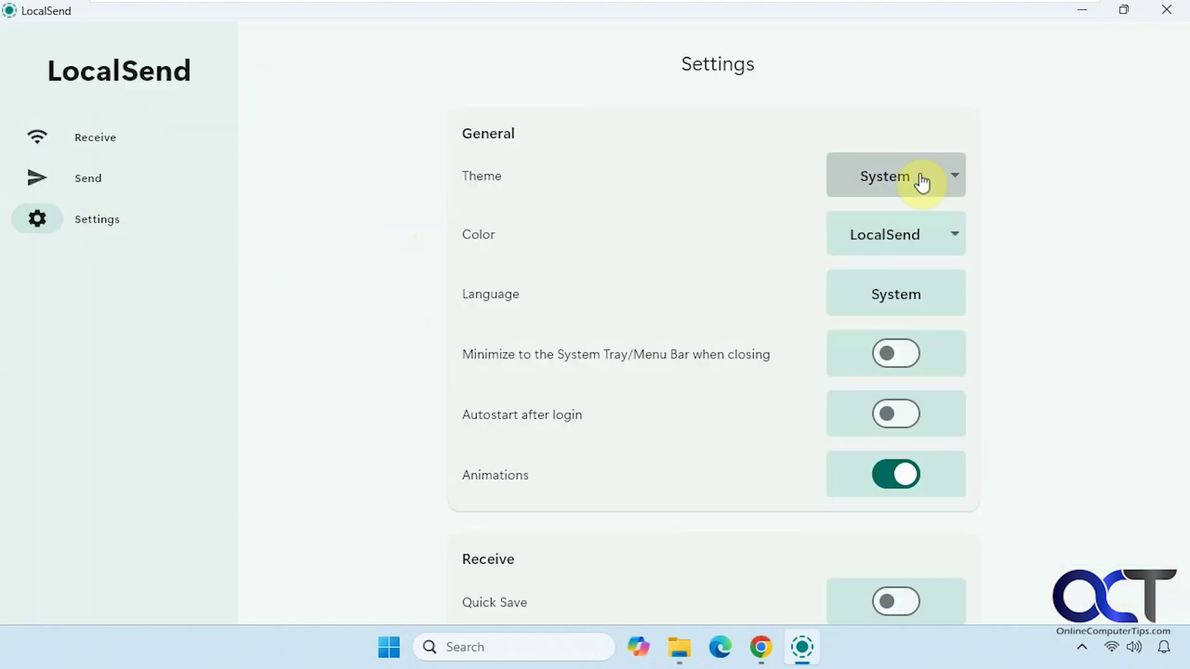
{"action": "left_click", "coordinate": [1053, 177]}
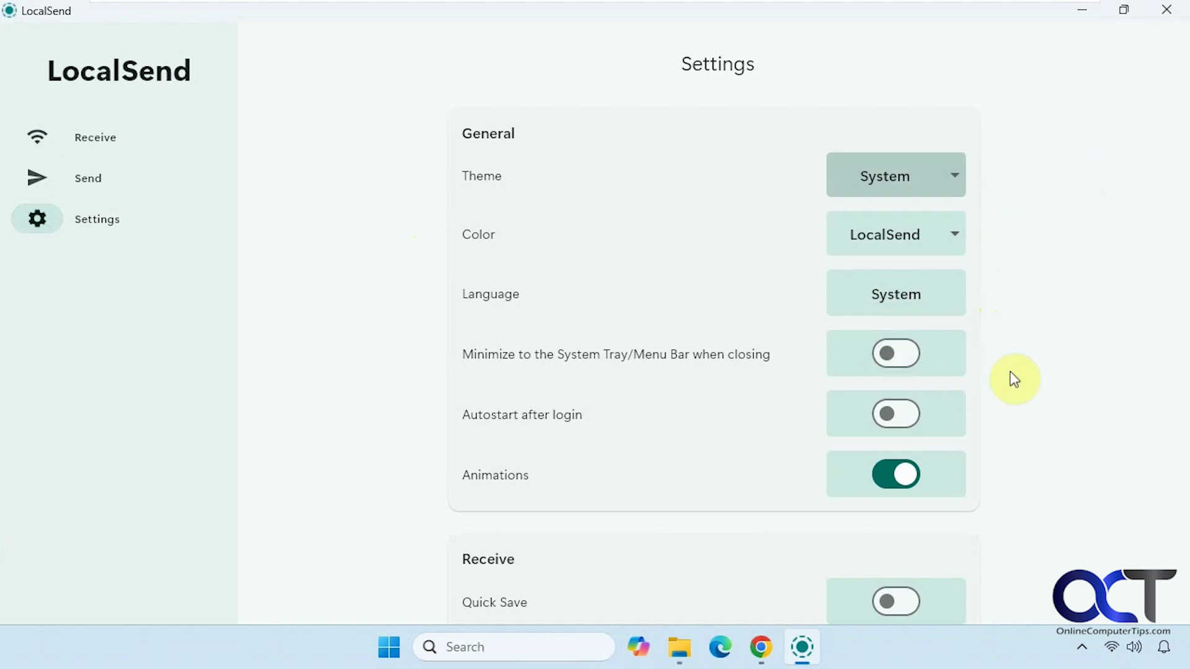
{"action": "scroll", "coordinate": [1014, 379], "scroll_direction": "down", "scroll_amount": 3}
{"action": "scroll", "coordinate": [1014, 379], "scroll_direction": "down", "scroll_amount": 2}
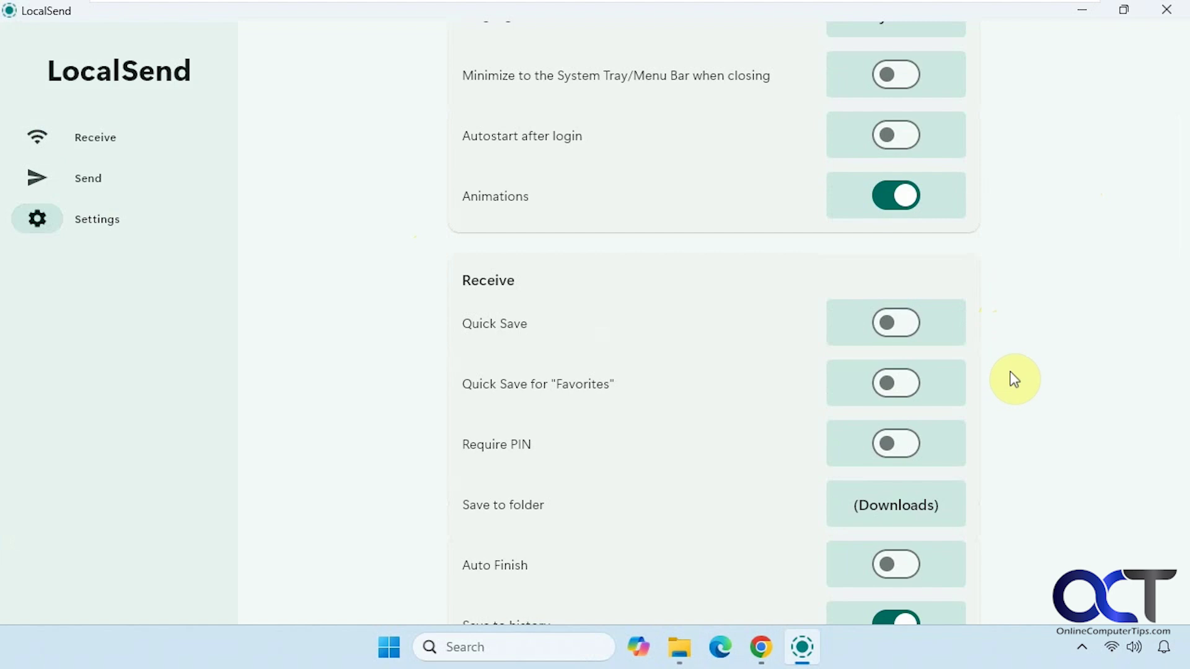
{"action": "scroll", "coordinate": [1014, 379], "scroll_direction": "down", "scroll_amount": 2}
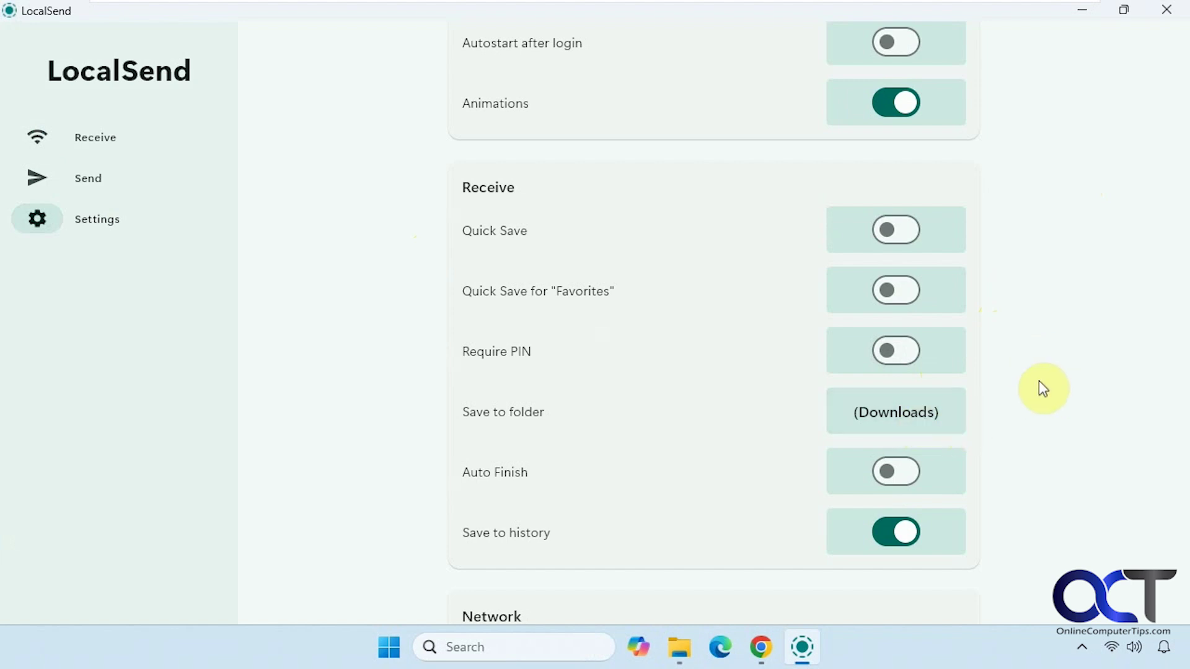
{"action": "scroll", "coordinate": [1041, 388], "scroll_direction": "down", "scroll_amount": 2}
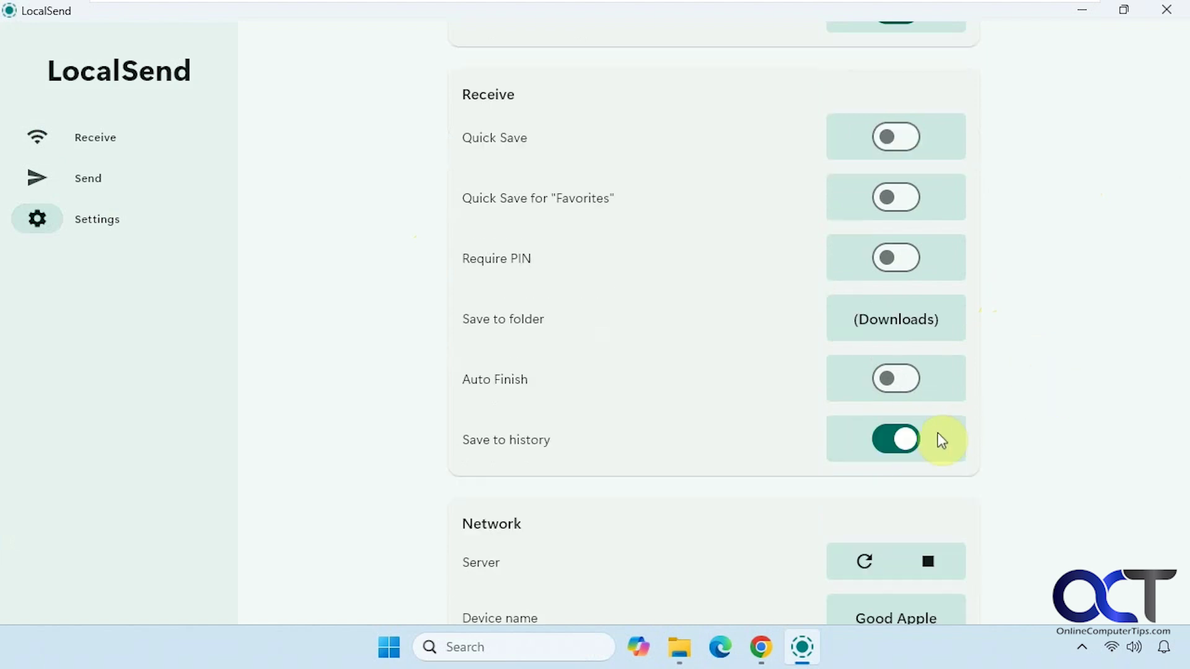
{"action": "scroll", "coordinate": [1060, 404], "scroll_direction": "down", "scroll_amount": 4}
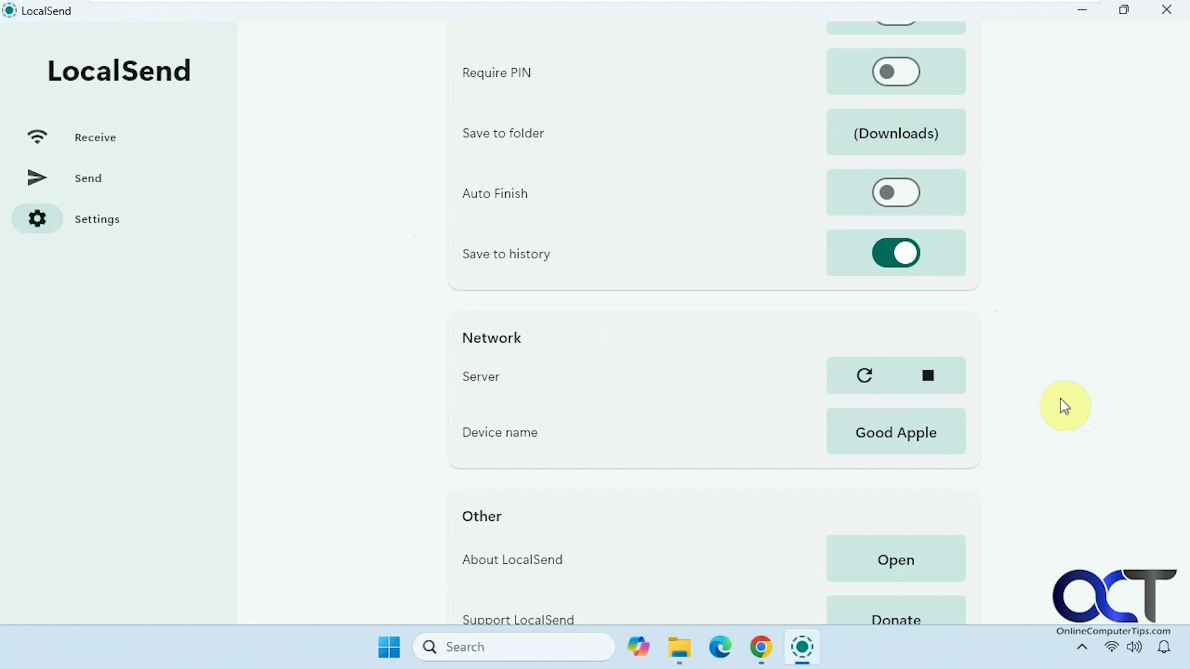
Open the device name editor and confirm Good Apple unchanged.
{"action": "left_click", "coordinate": [923, 435]}
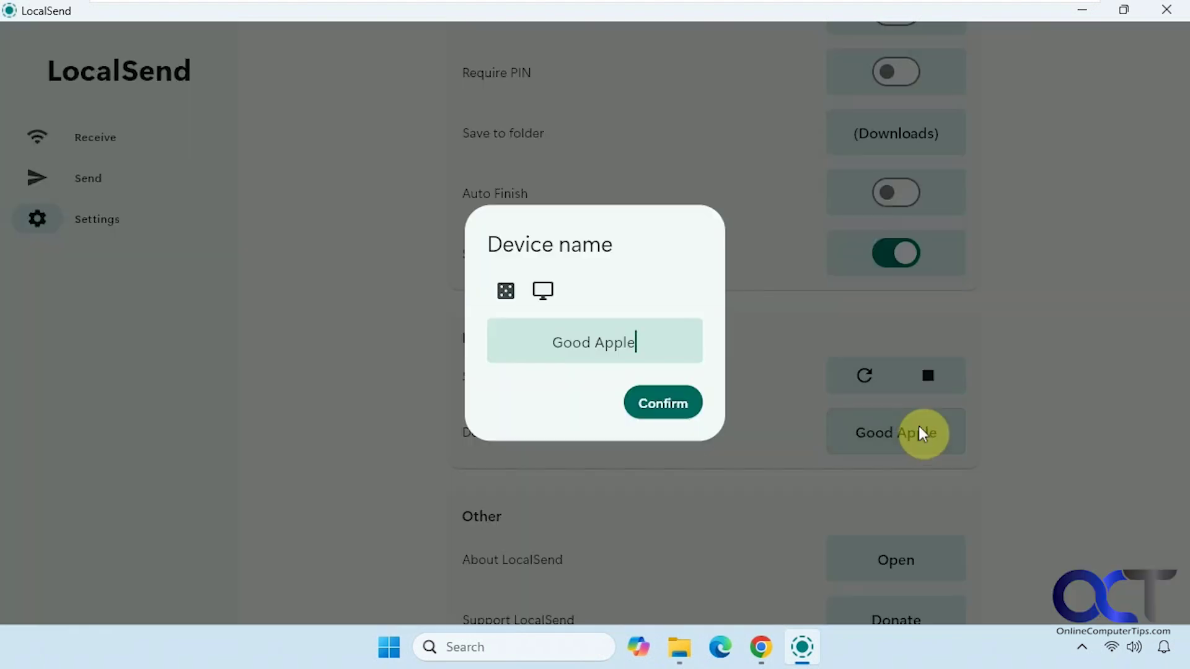
{"action": "left_click", "coordinate": [658, 403]}
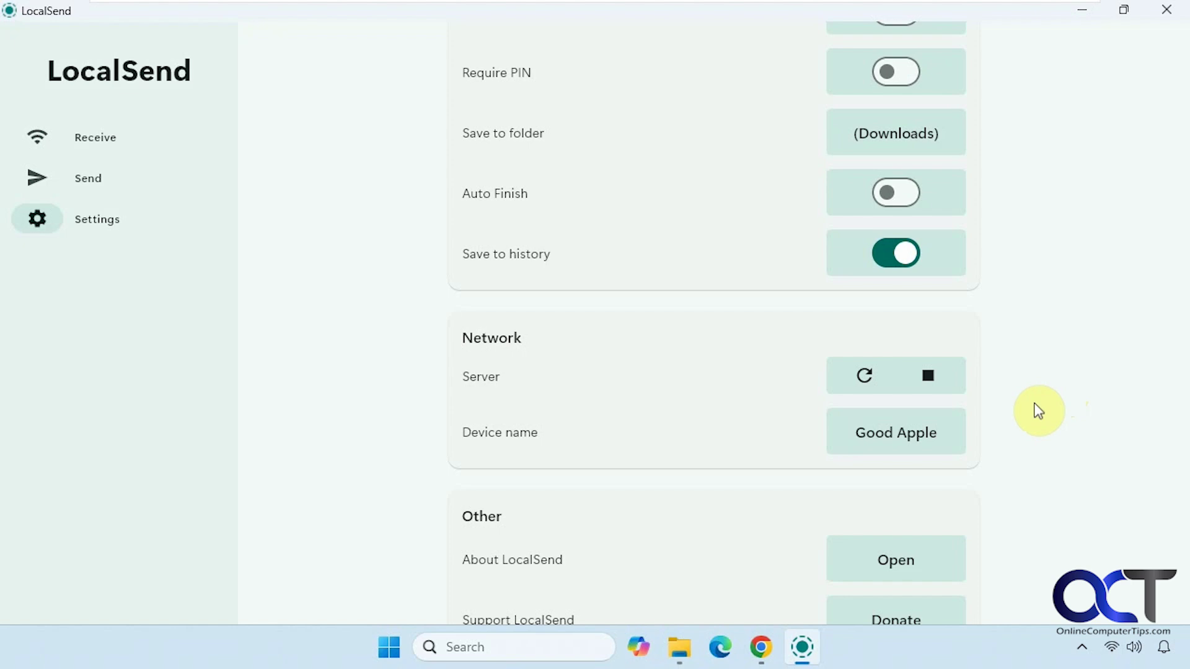
{"action": "scroll", "coordinate": [1036, 409], "scroll_direction": "down", "scroll_amount": 2}
{"action": "scroll", "coordinate": [1038, 410], "scroll_direction": "down", "scroll_amount": 2}
{"action": "scroll", "coordinate": [1038, 410], "scroll_direction": "up", "scroll_amount": 12}
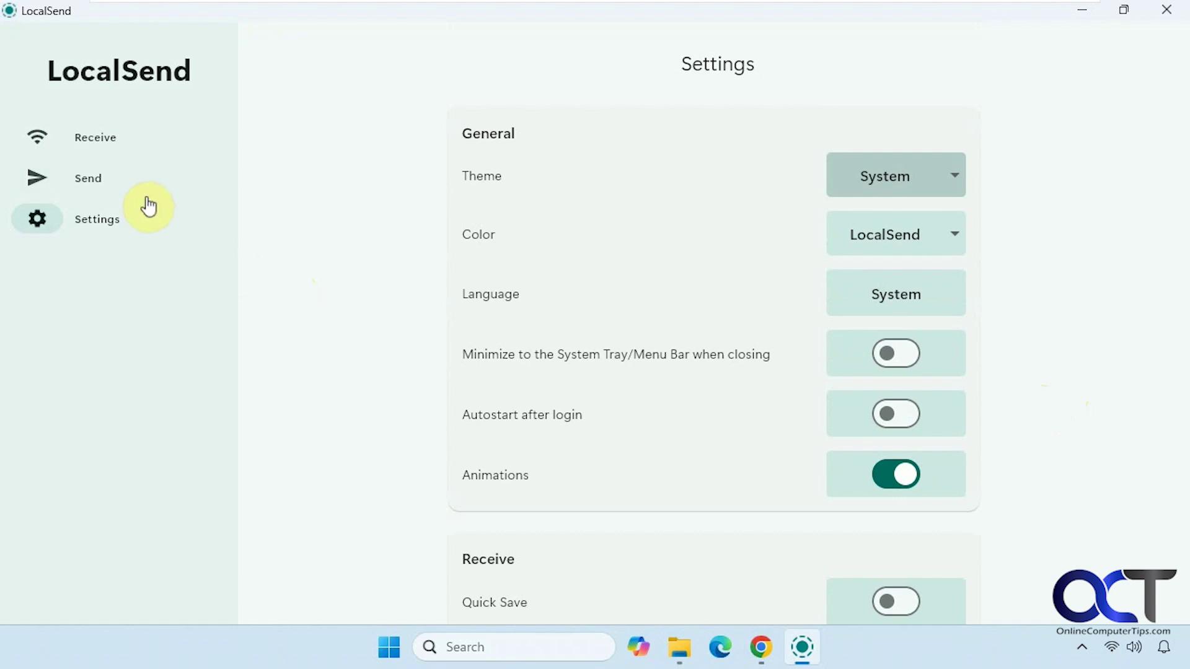
From the Send page, start favoriting Secret Grape #211, then cancel without saving.
{"action": "left_click", "coordinate": [110, 148]}
{"action": "left_click", "coordinate": [88, 177]}
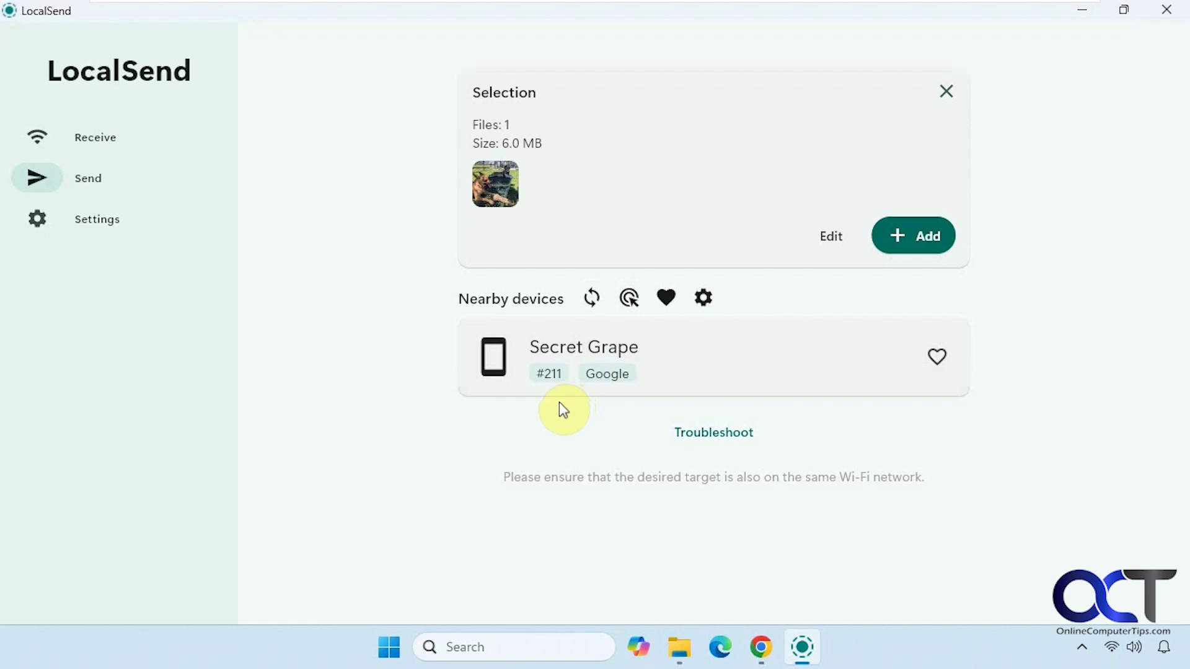
{"action": "left_click", "coordinate": [937, 358]}
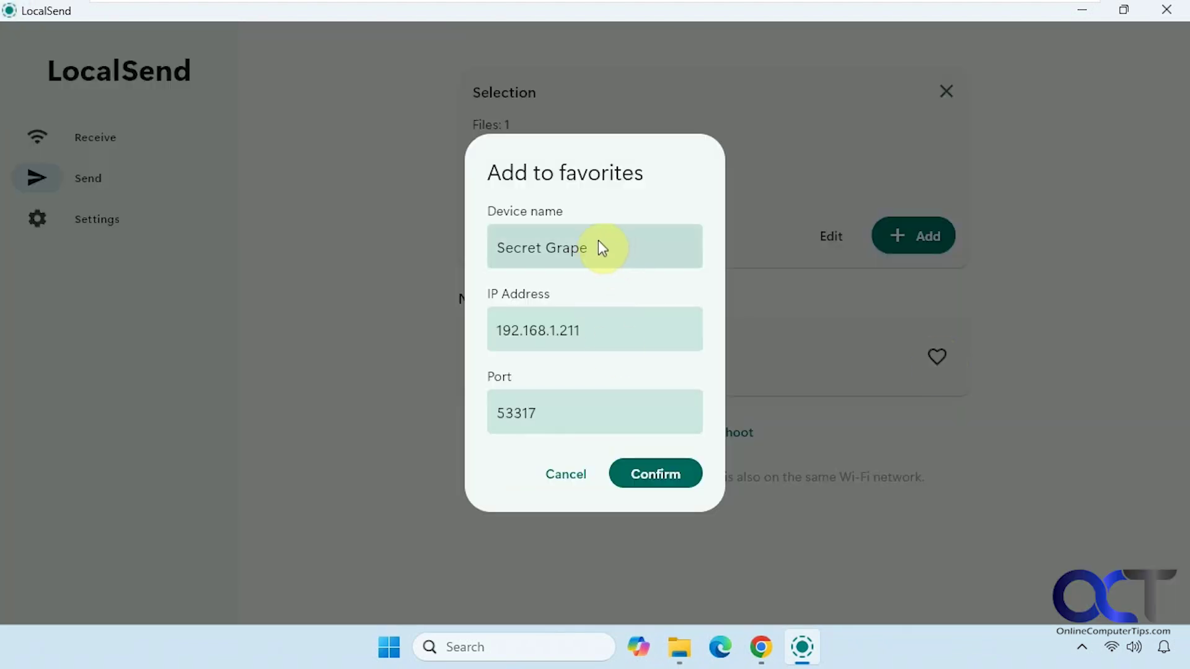
{"action": "left_click", "coordinate": [565, 476]}
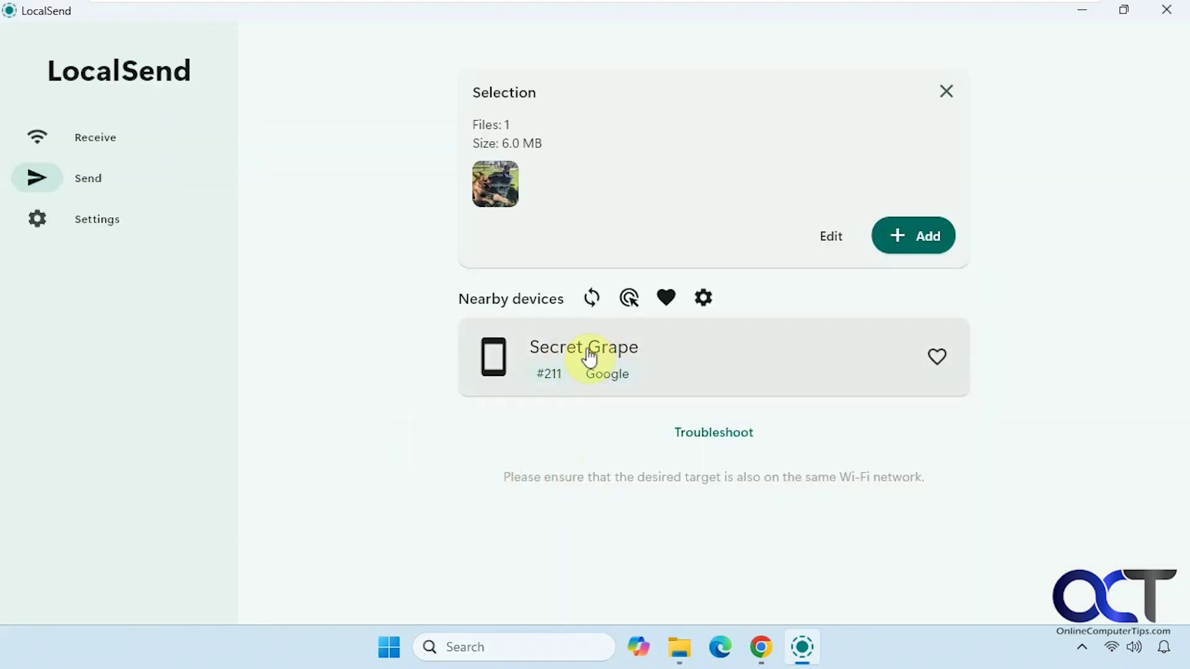